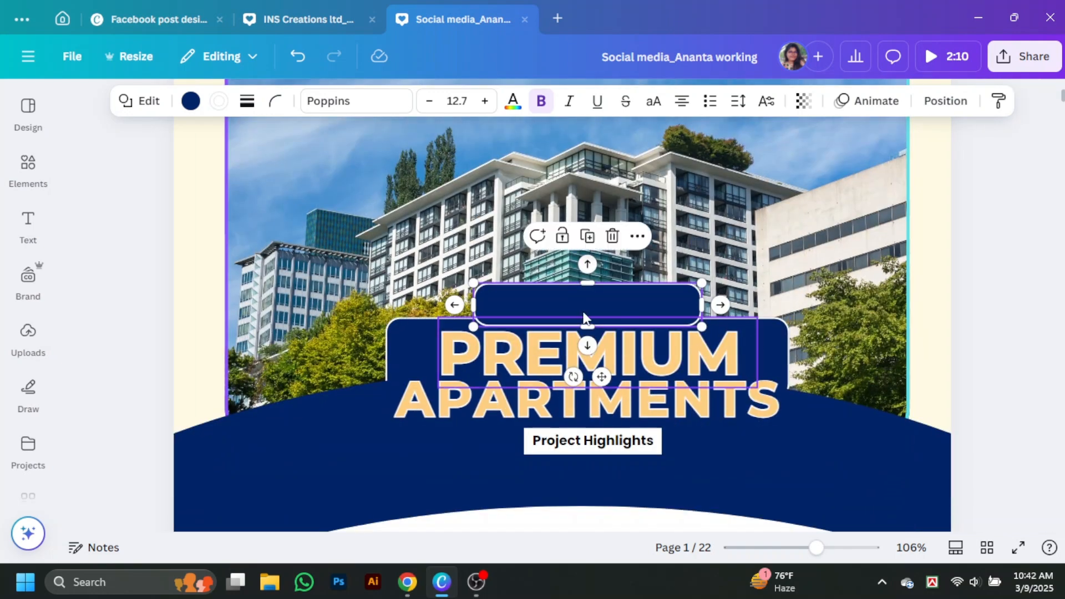
Set the small navy tab's border style to none
left_click(247, 101)
left_click(159, 148)
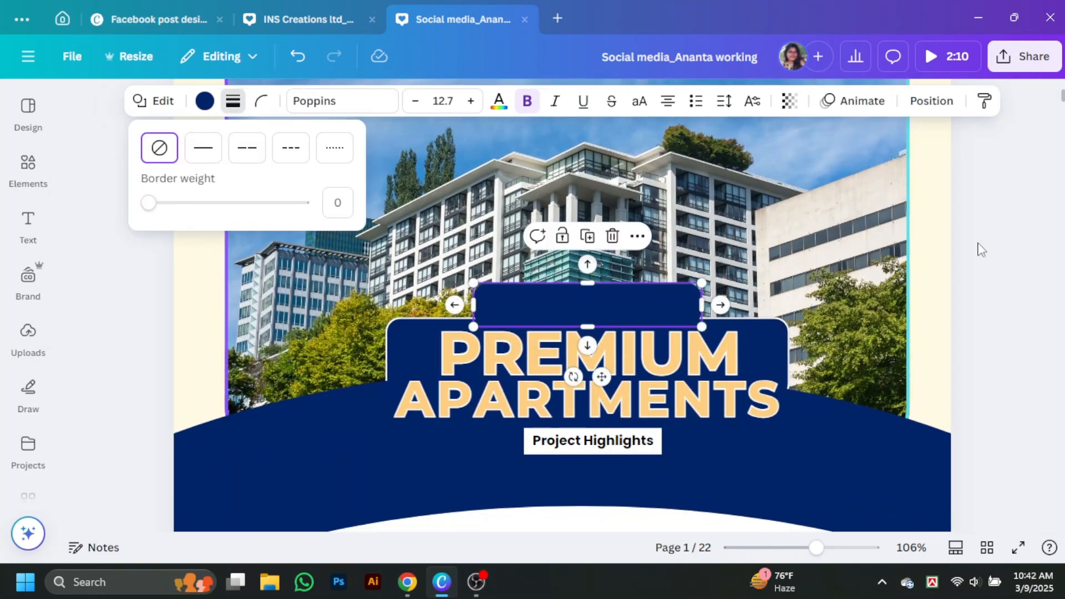
left_click(978, 255)
left_click(28, 278)
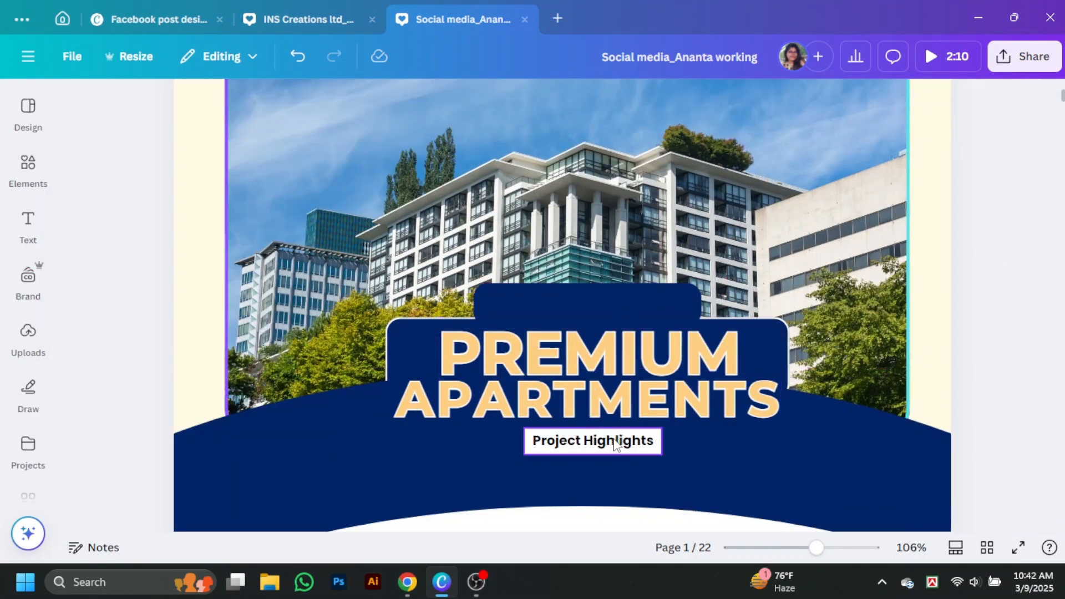
left_click(614, 444)
Duplicate the PREMIUM title, shrink the copy and centre it on the navy tab
left_click_drag(609, 361, 614, 313)
left_click_drag(762, 337, 473, 291)
left_click(925, 288)
left_click_drag(535, 300, 594, 305)
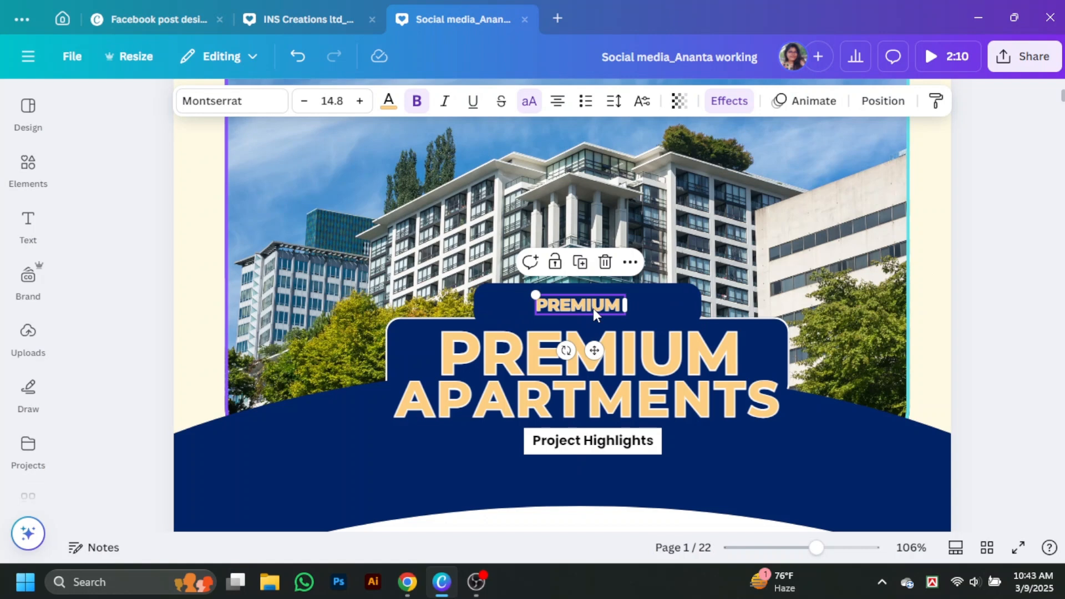
Retype the small copy as '3 BHK WITH SEA FACED'
double_click(594, 309)
type("3 BHK WITH SE")
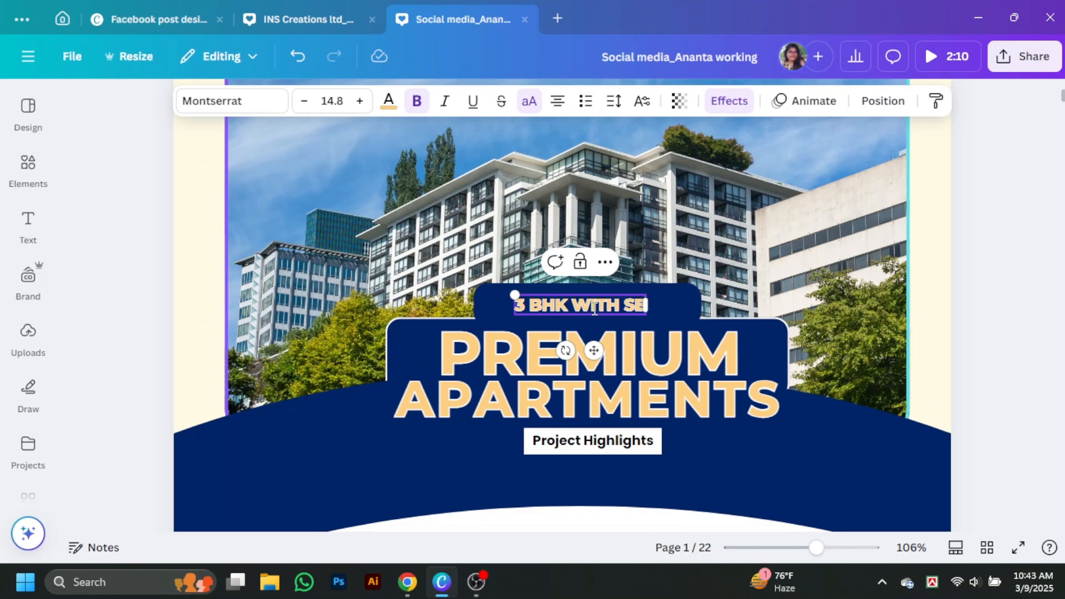
type("ACED")
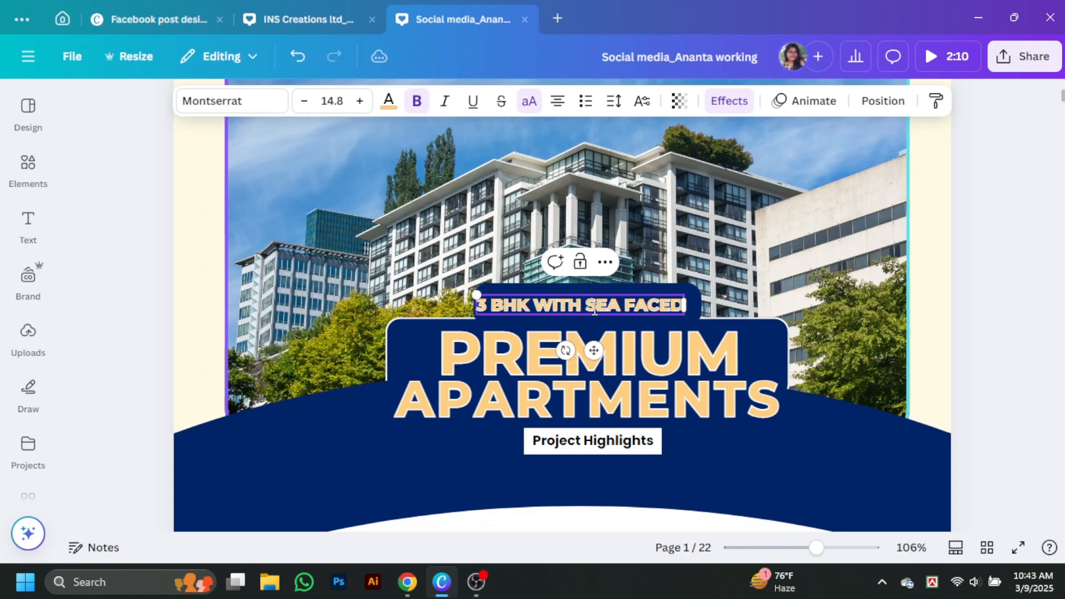
left_click(729, 100)
left_click(364, 163)
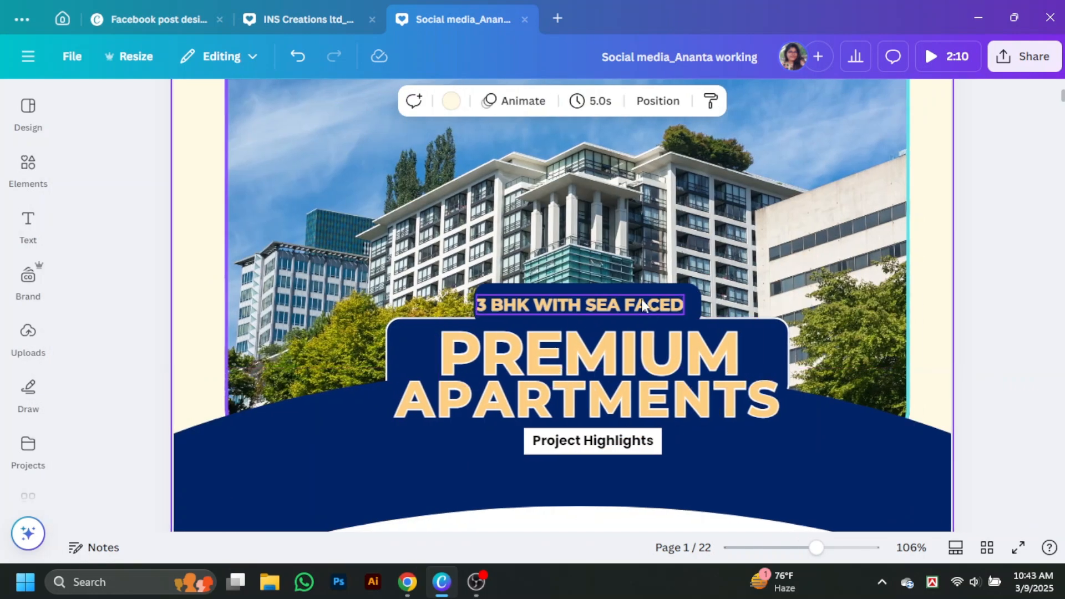
left_click(644, 307)
left_click(997, 339)
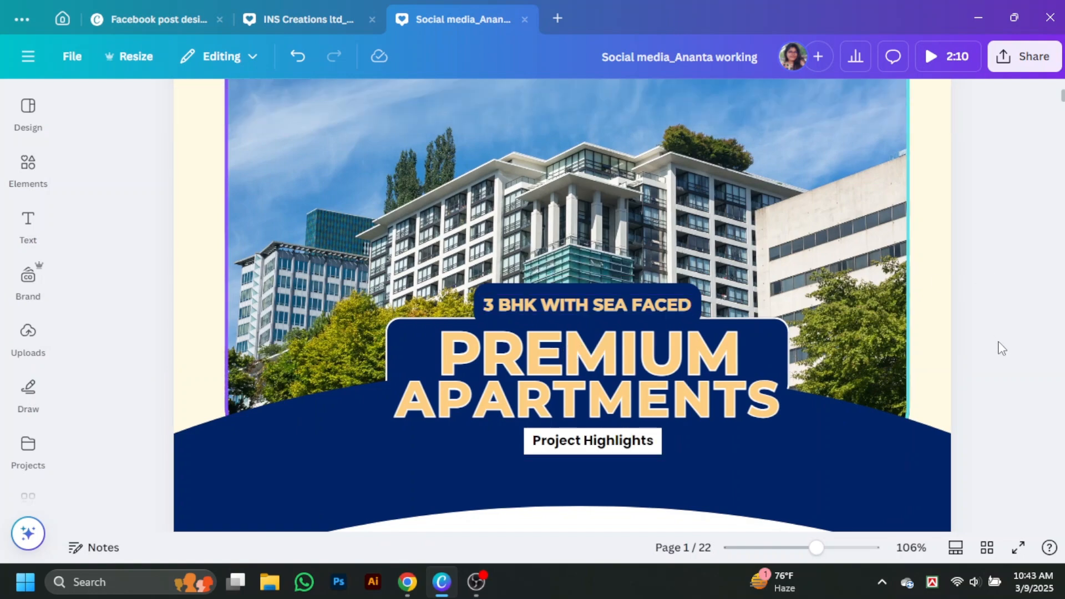
left_click(588, 305)
Switch the caption to title case, try Daydream and Apricots fonts, then revert the font
left_click(529, 101)
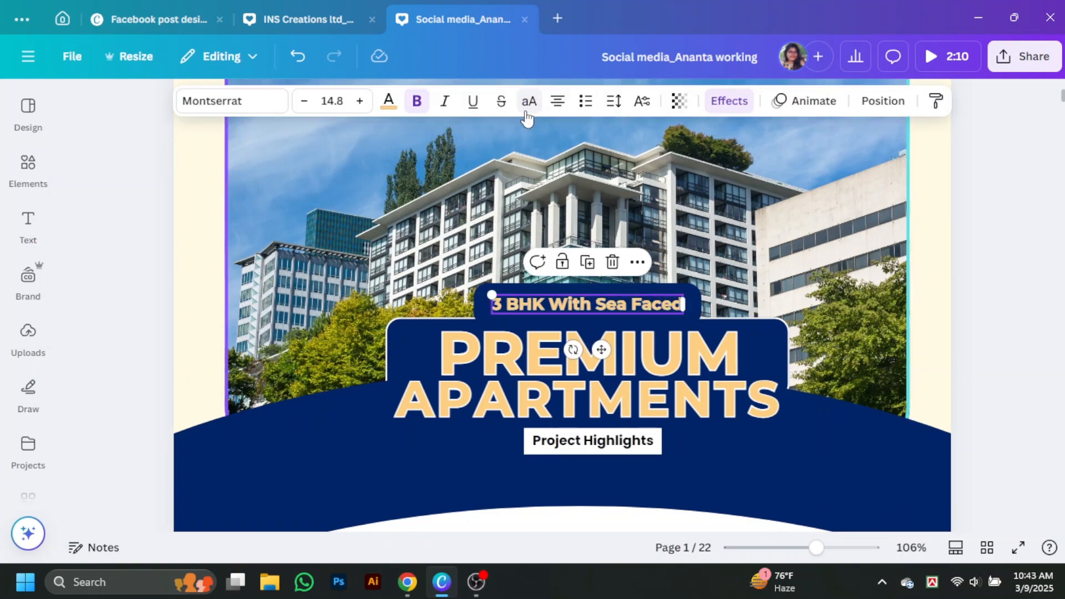
left_click(231, 101)
double_click(792, 305)
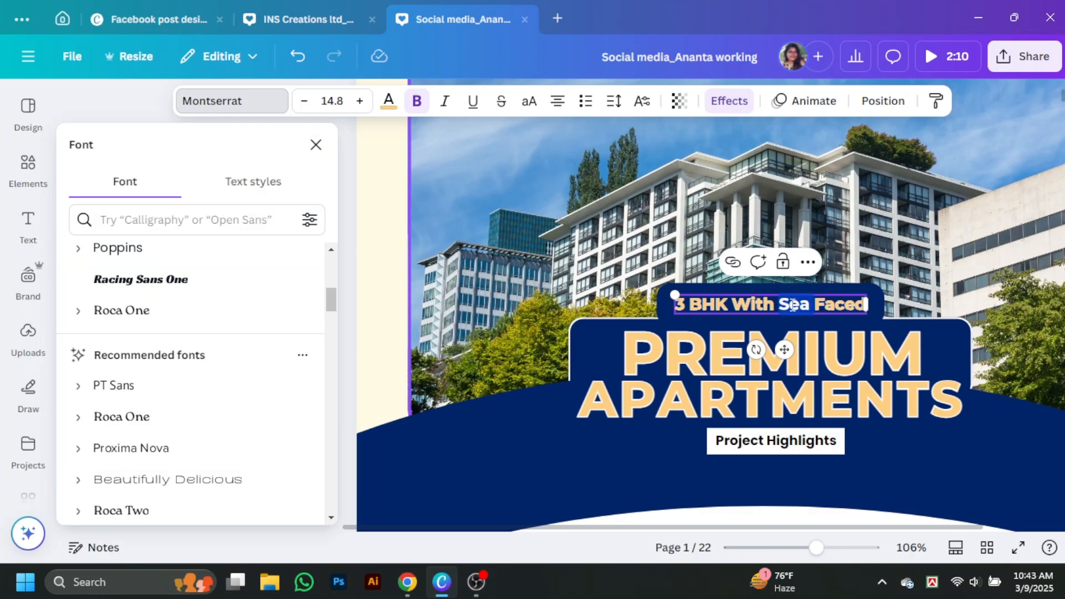
scroll(117, 338, "up", 5)
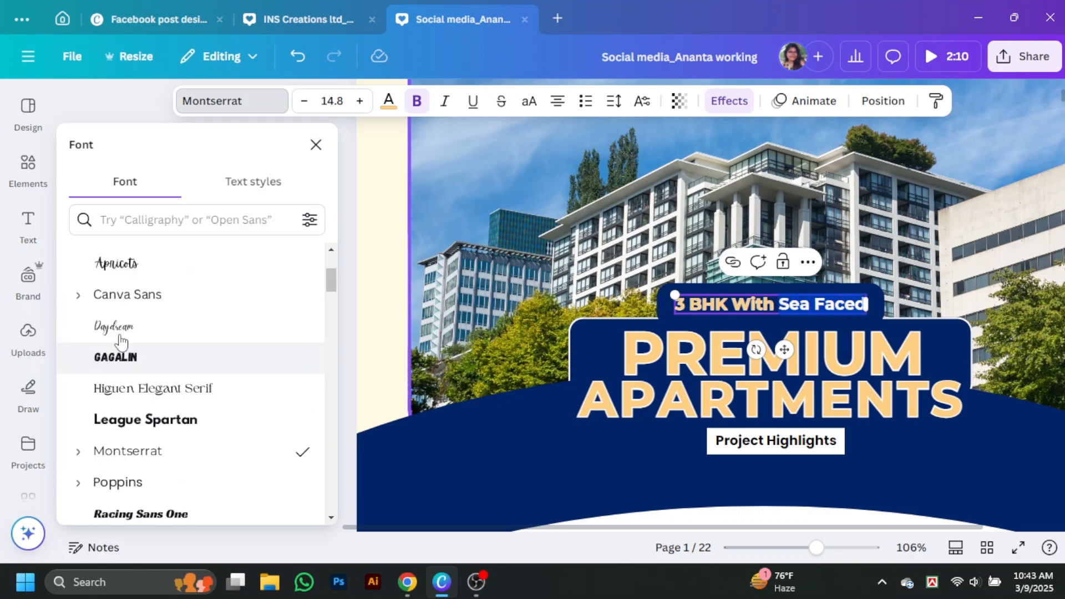
left_click(143, 328)
left_click(144, 272)
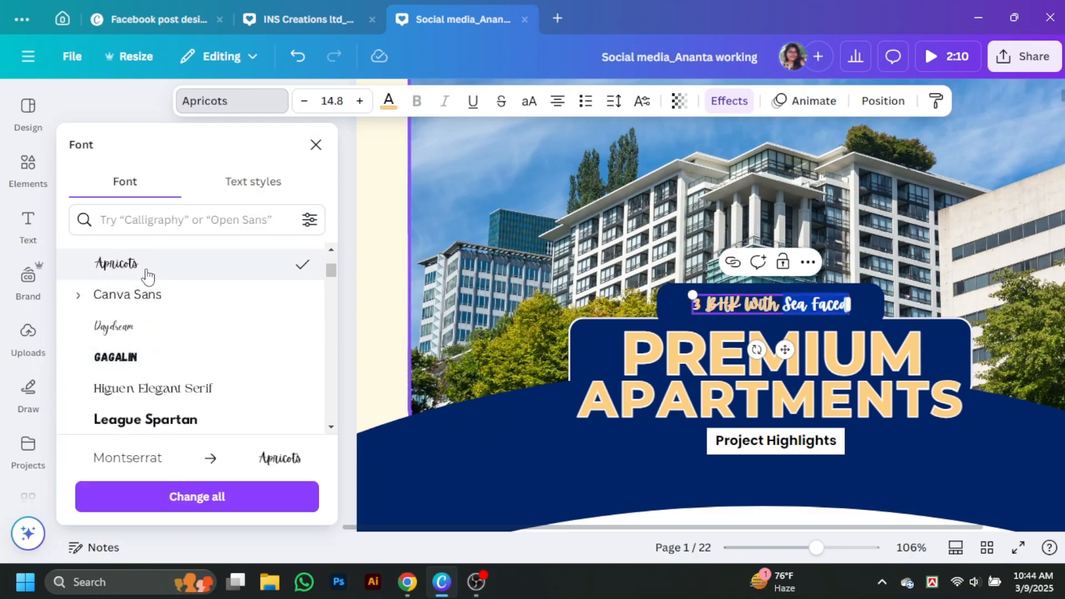
scroll(142, 279, "down", 5)
left_click(382, 295)
key("ctrl+z")
key("ctrl+z")
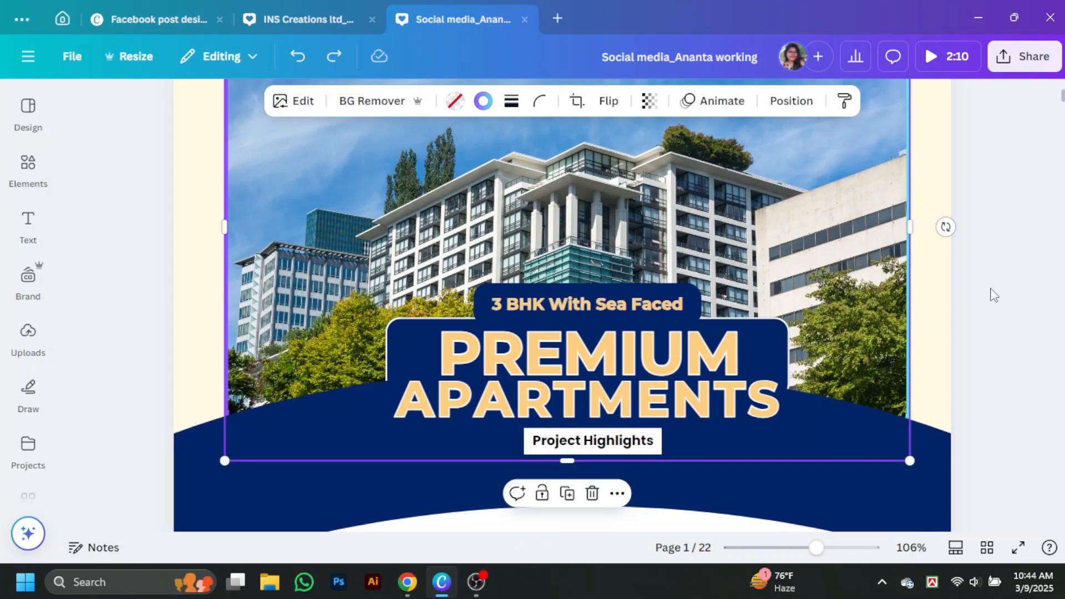
Enlarge the caption to 15.6 and nudge it right on the navy tab
left_click(990, 294)
scroll(968, 305, "down", 1)
left_click(616, 226)
left_click(736, 104)
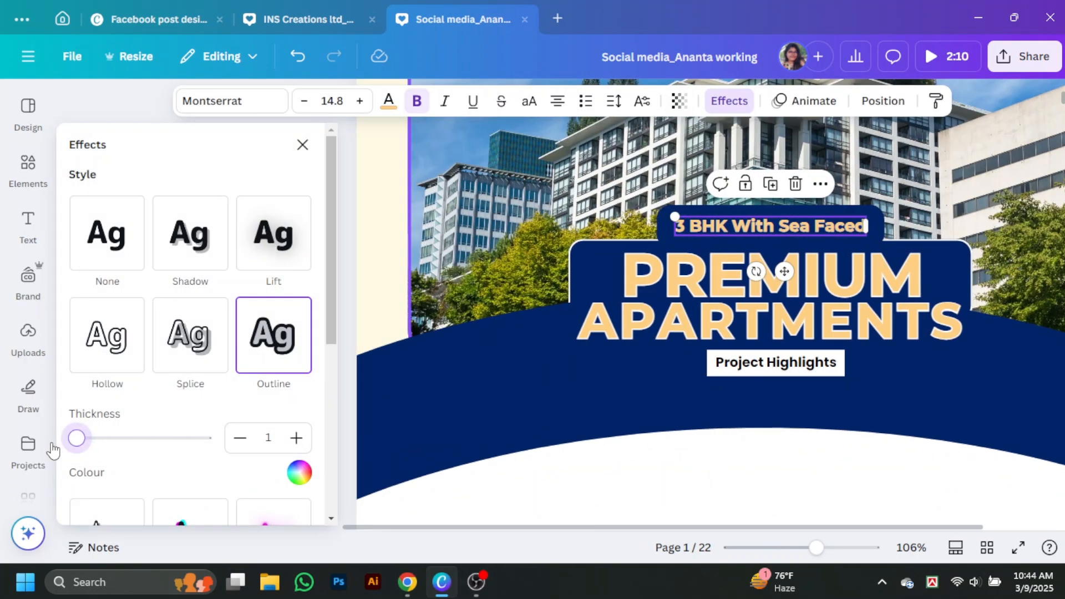
left_click(302, 144)
left_click(1043, 257)
left_click(599, 228)
left_click_drag(491, 216, 481, 216)
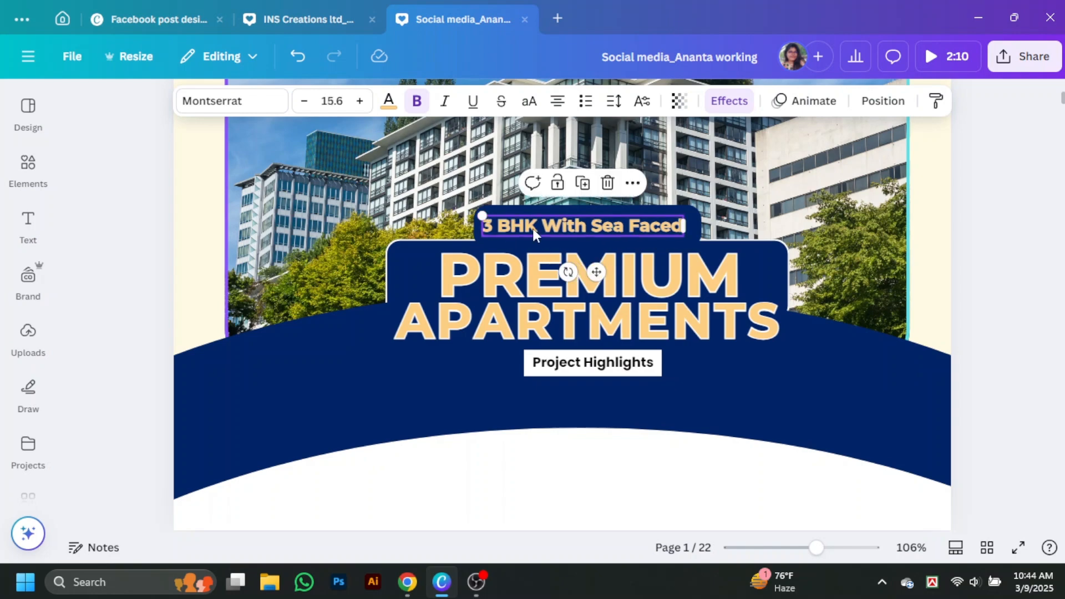
left_click_drag(589, 227, 599, 228)
Enlarge the caption further to 16.3 so it fills the tab
key("Escape")
left_click(629, 231)
left_click_drag(489, 216, 478, 211)
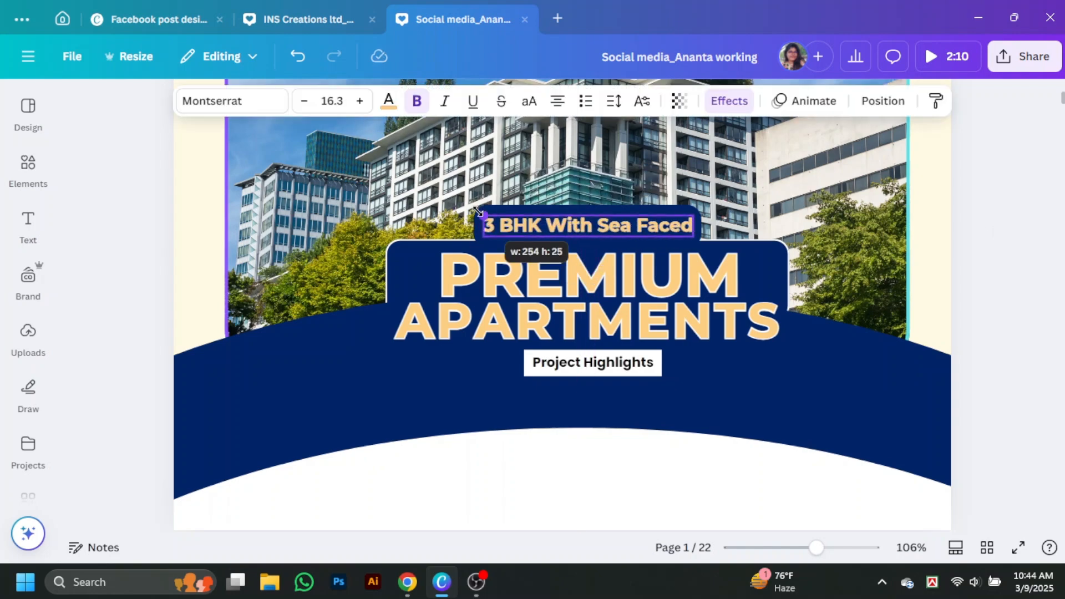
left_click(991, 255)
scroll(610, 217, "down", 2)
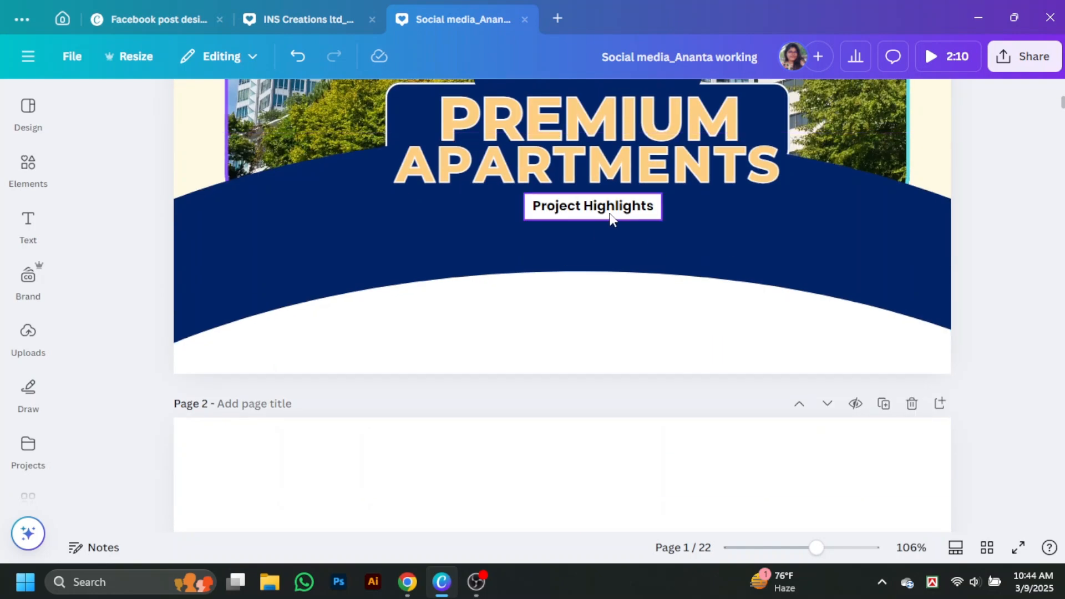
scroll(611, 218, "up", 3)
scroll(955, 318, "down", 2)
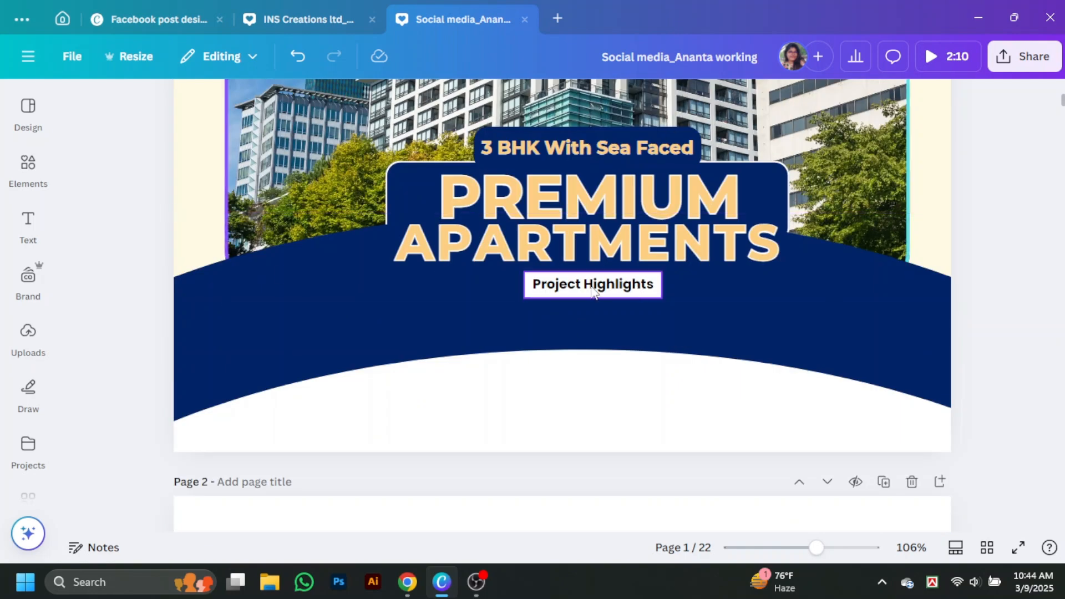
Add a straight 'line' element beside Project Highlights and set its weight to 1
left_click(28, 164)
left_click(131, 111)
type("line")
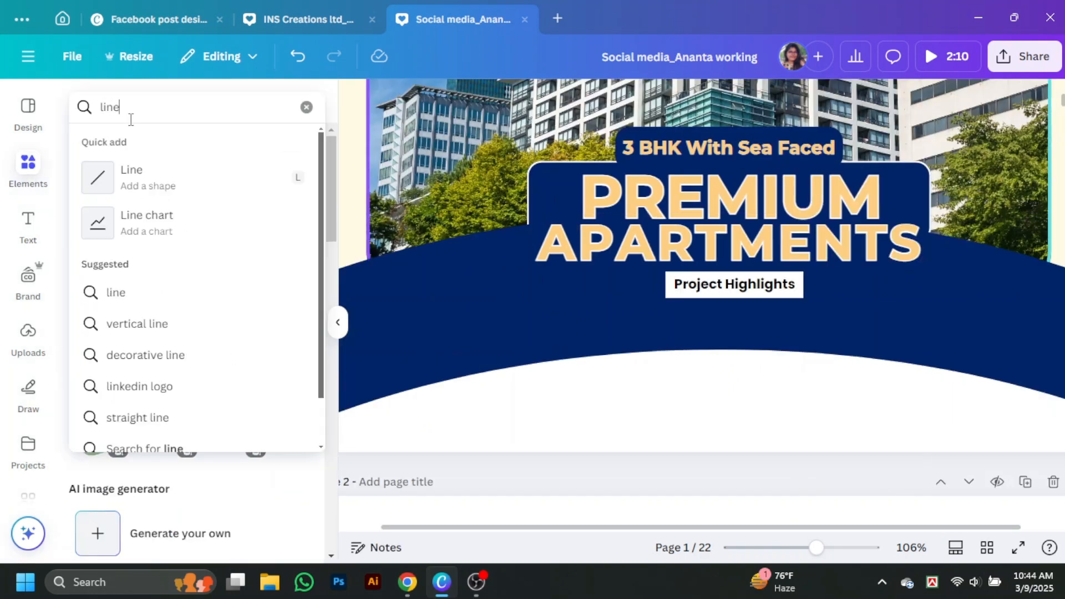
left_click(133, 190)
scroll(654, 313, "up", 3)
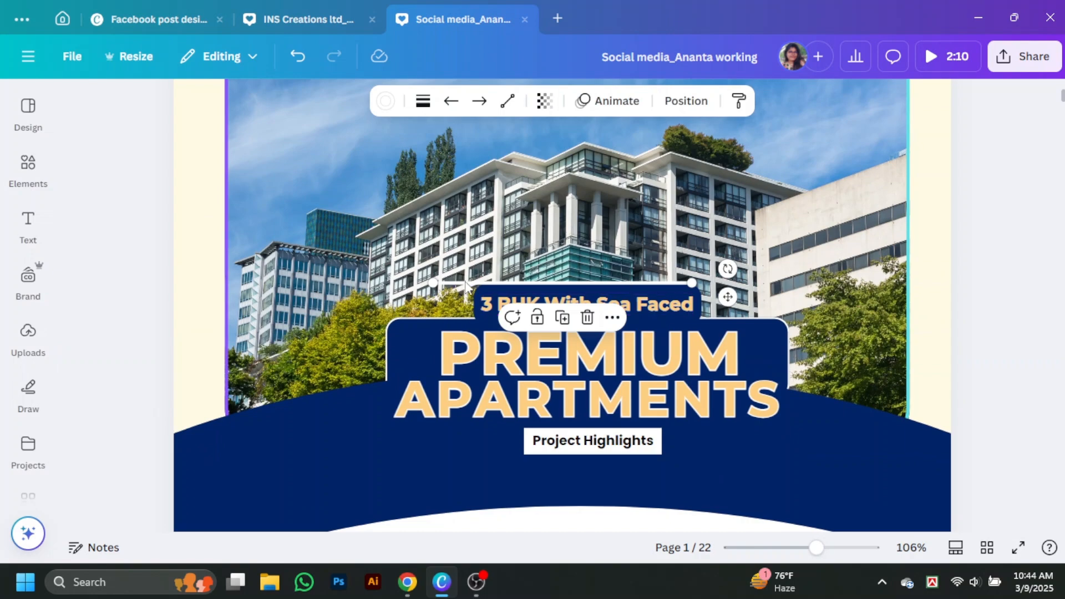
scroll(419, 333, "down", 2)
left_click_drag(466, 284, 394, 363)
left_click(423, 100)
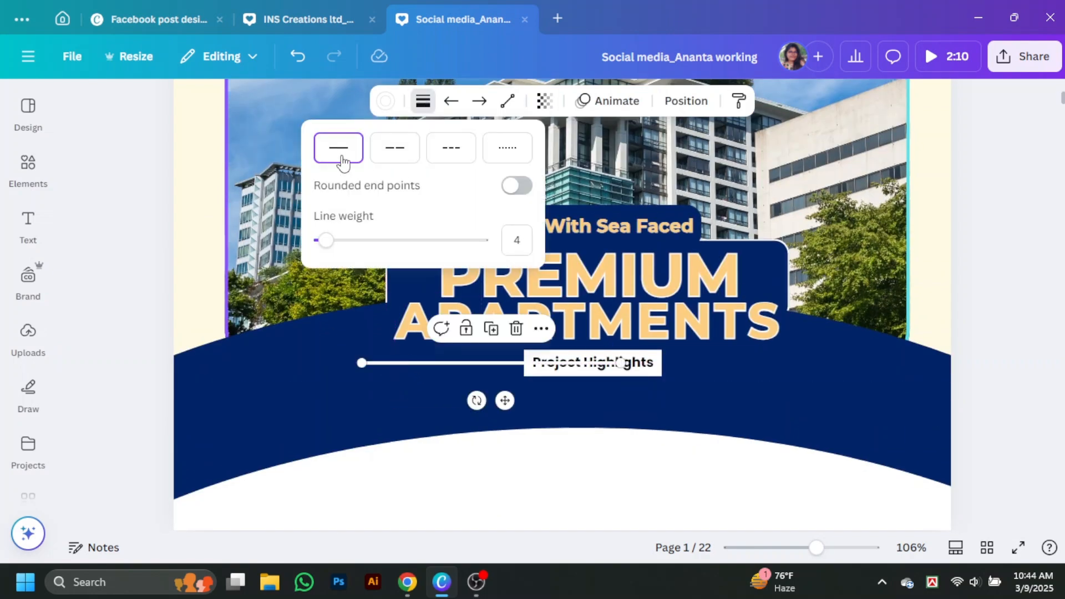
left_click_drag(326, 240, 308, 241)
left_click(419, 366)
left_click(423, 364)
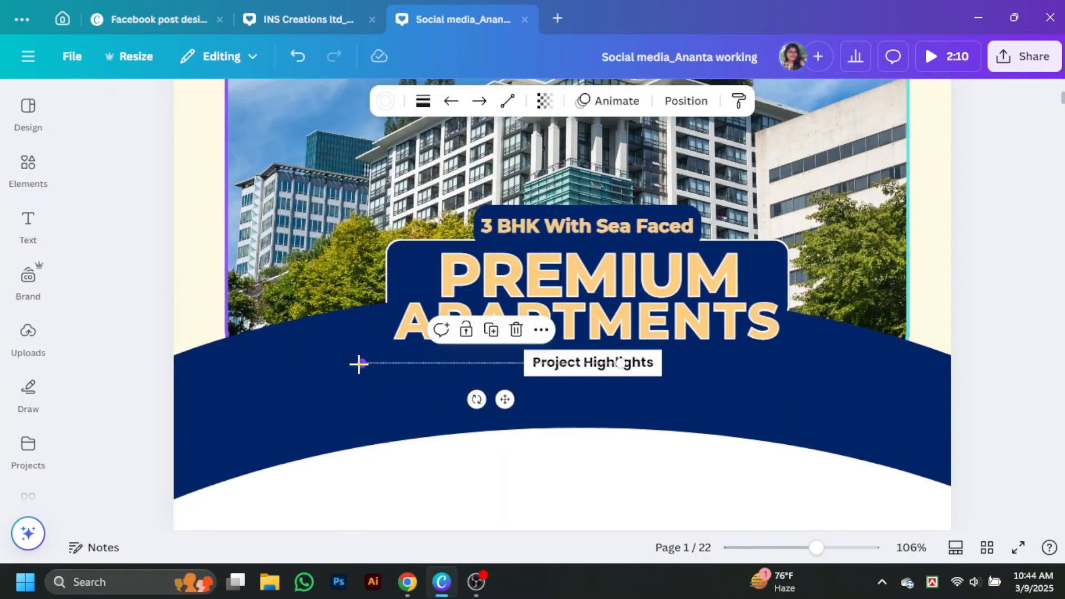
Duplicate the line and turn the copy into a short vertical stroke at its end
left_click_drag(392, 363, 384, 385, "alt")
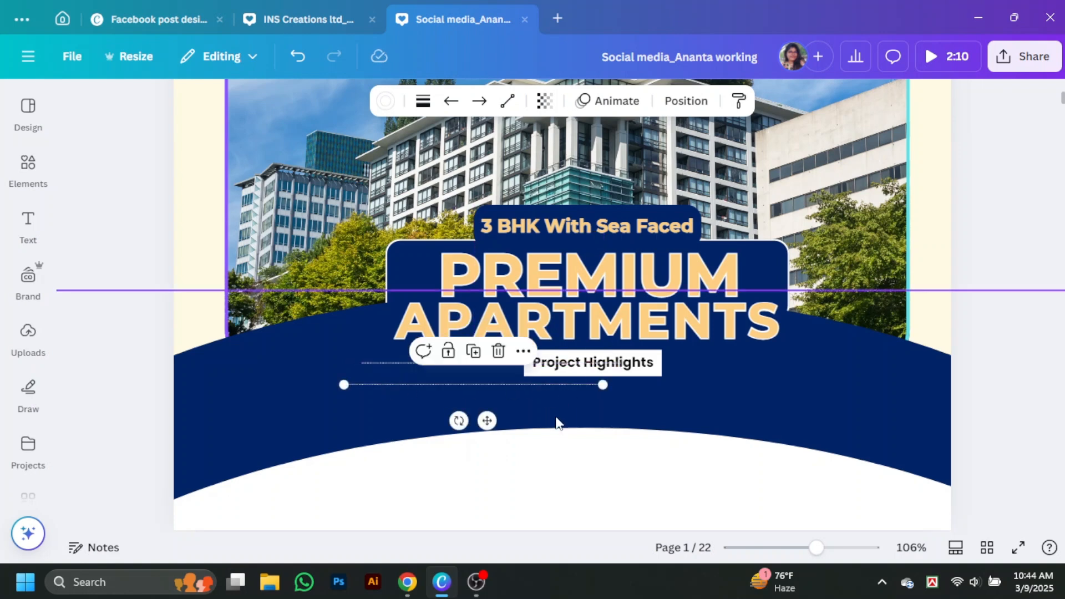
left_click_drag(603, 385, 343, 477)
scroll(338, 411, "down", 3)
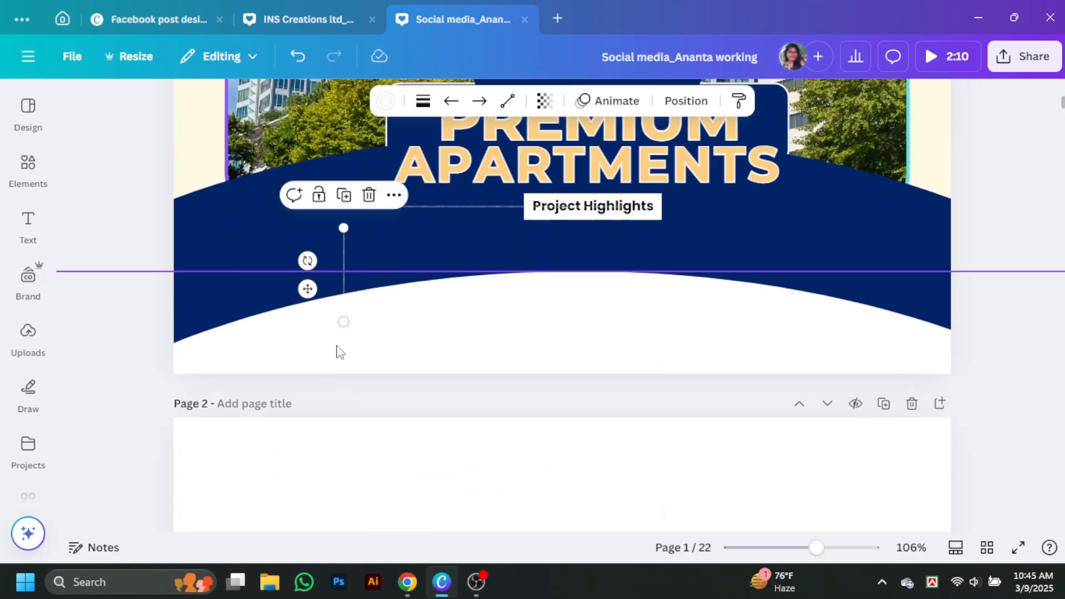
left_click_drag(344, 324, 349, 259)
scroll(348, 259, "up", 1)
left_click(347, 302)
left_click_drag(345, 320, 364, 302)
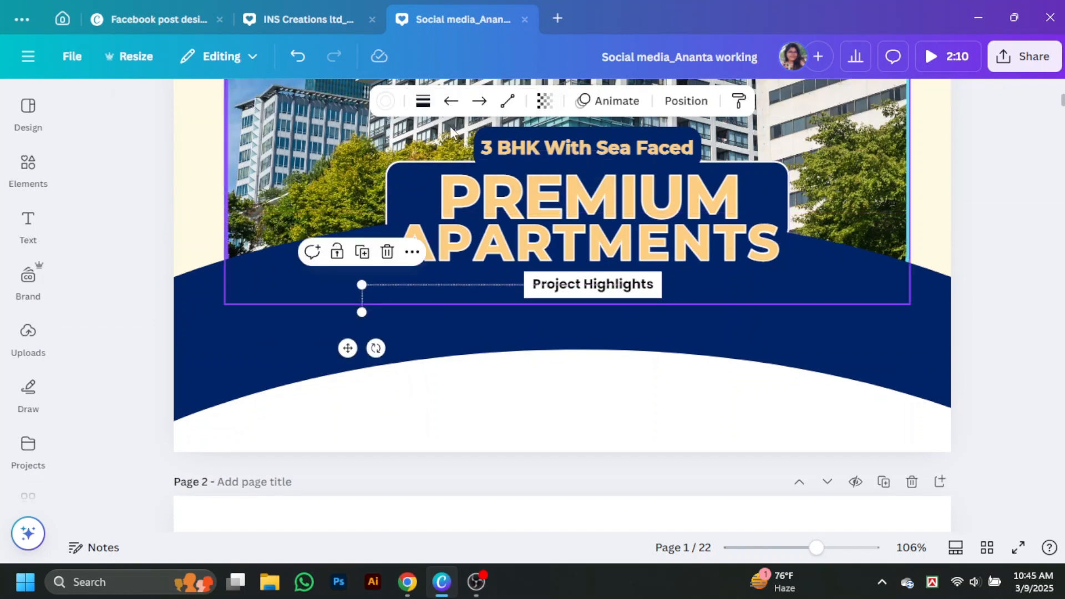
left_click(451, 101)
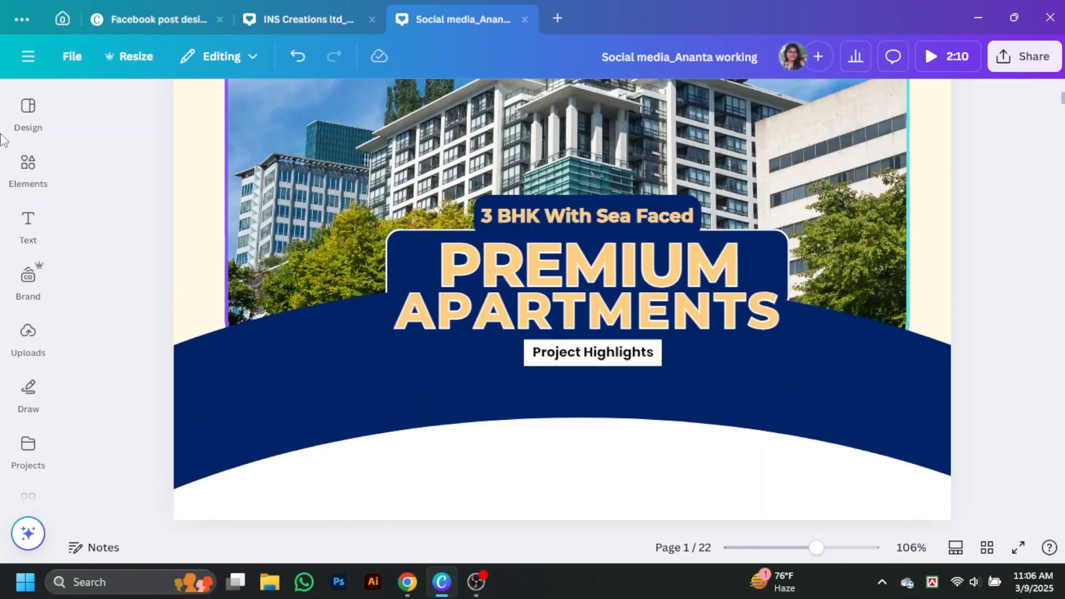
Add a body text box on the navy band at size 9.2 and clear its placeholder
mouse_move(28, 228)
left_click(135, 373)
left_click_drag(642, 309, 497, 390)
left_click_drag(582, 399, 345, 388)
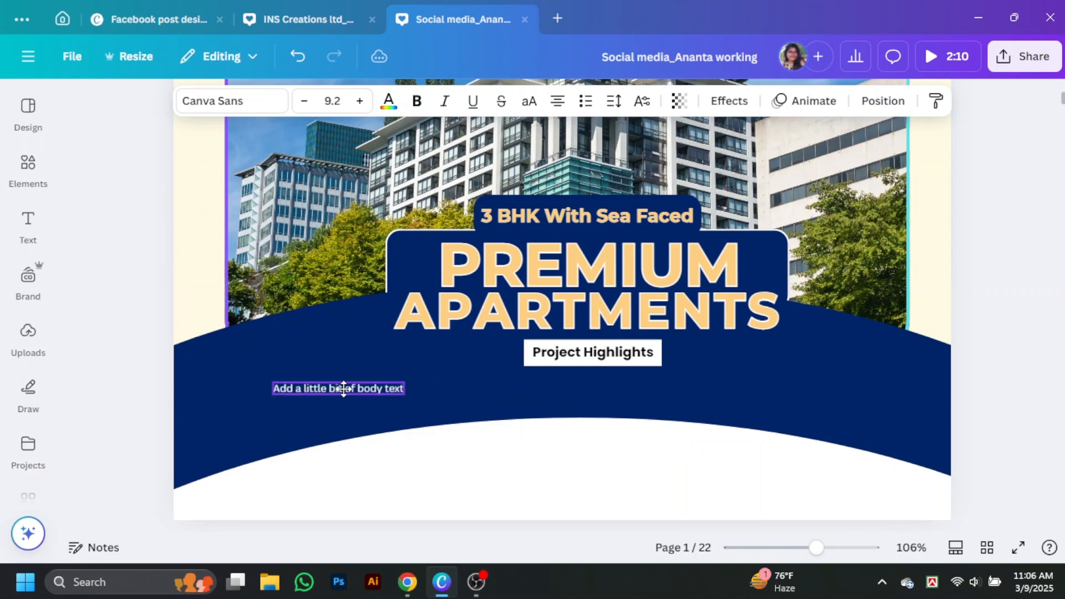
left_click(346, 388)
key("BackSpace")
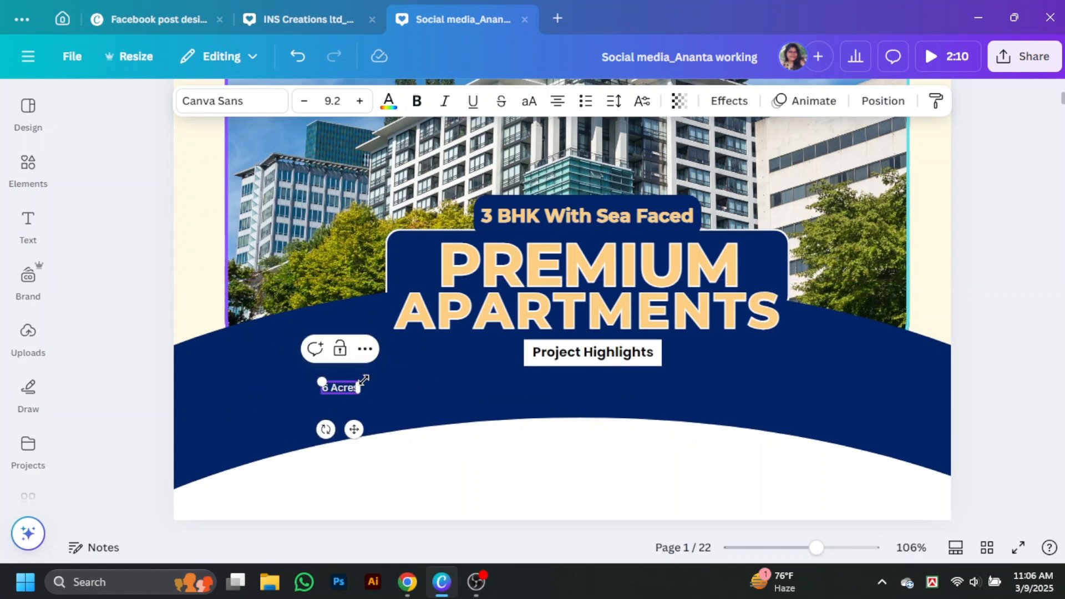
Make the 6 ACRES stat uppercase, bold and in Poppins
left_click(528, 100)
left_click(416, 100)
left_click(232, 100)
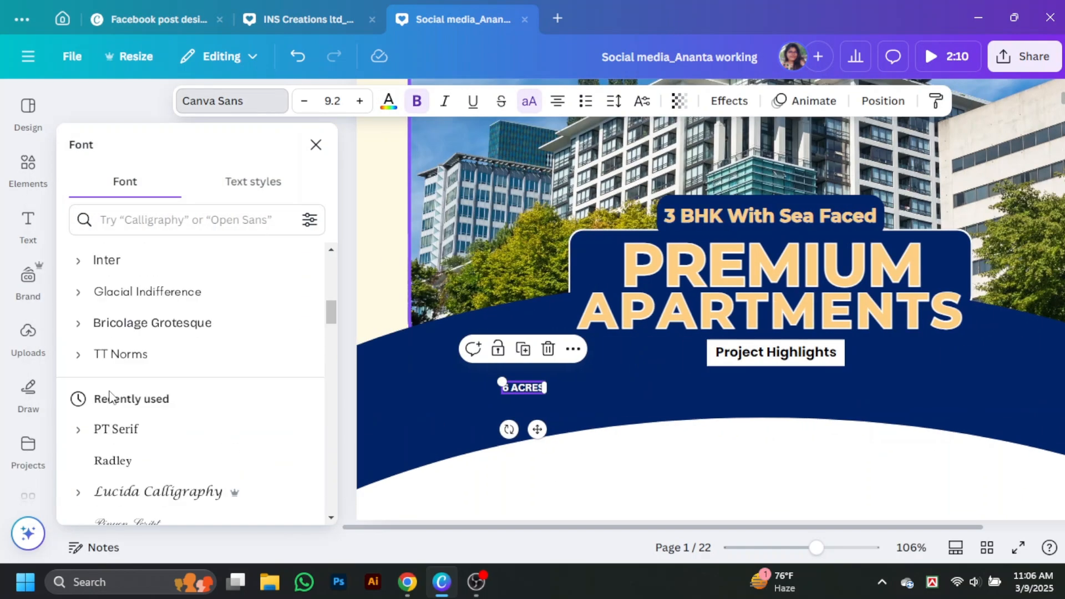
scroll(109, 396, "up", 5)
left_click(134, 407)
left_click(519, 410)
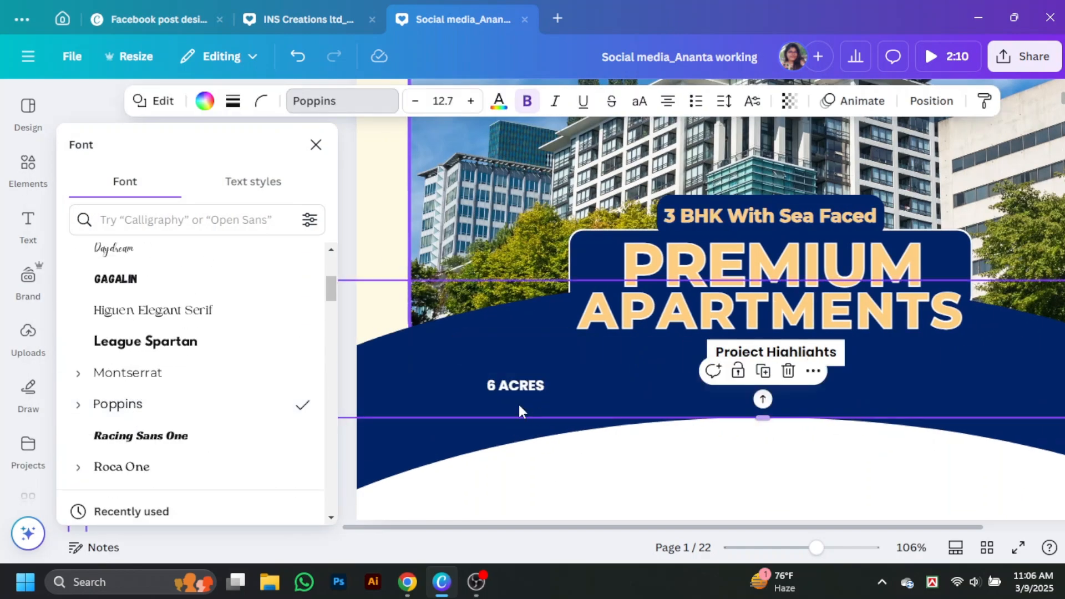
Copy the stat to create 4 TOWERS and 20 FLOORS to the right of 6 ACRES
left_click_drag(516, 390, 668, 402)
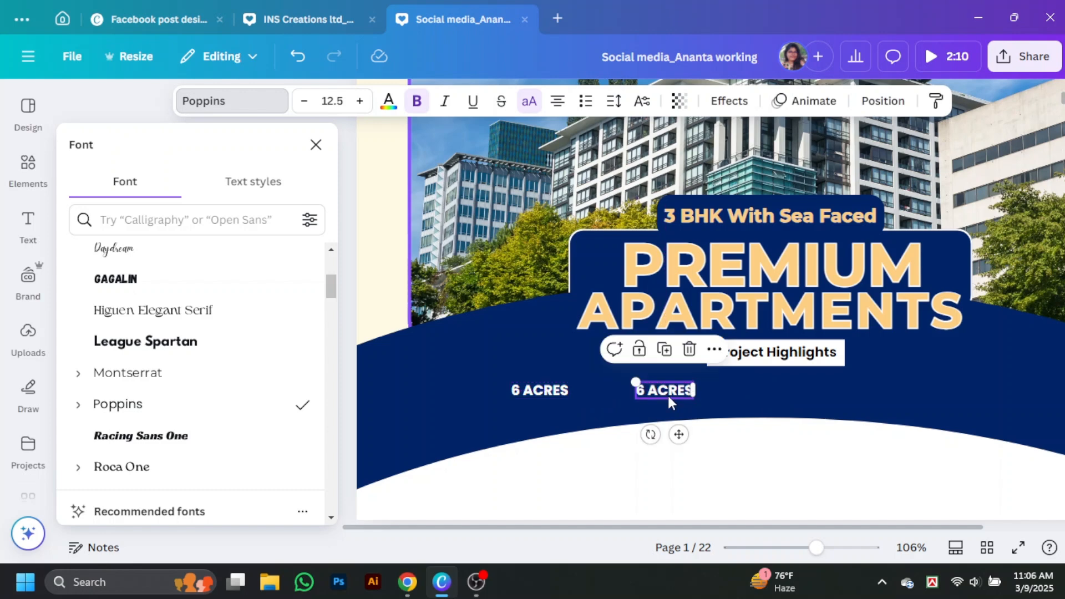
double_click(668, 397)
type("$")
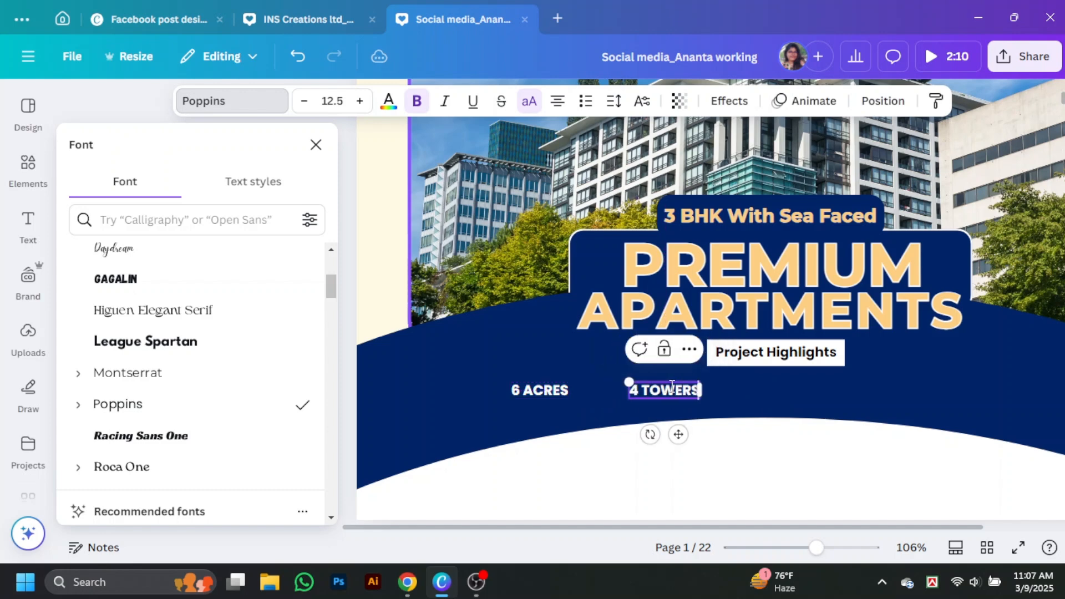
left_click(666, 422)
left_click_drag(664, 391, 868, 394)
left_click_drag(868, 394, 846, 391)
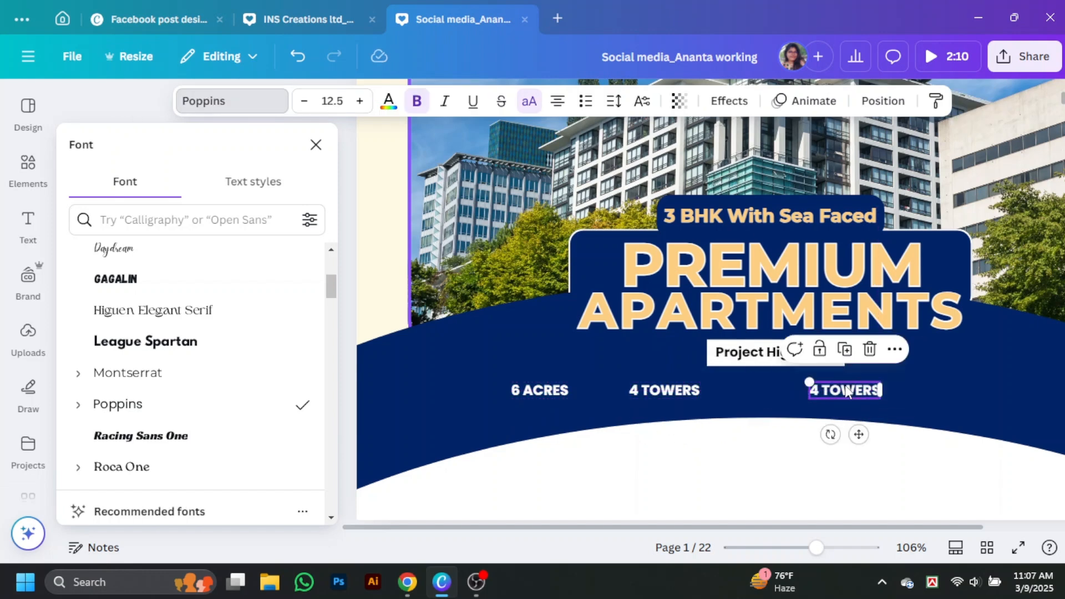
double_click(846, 391)
type("20")
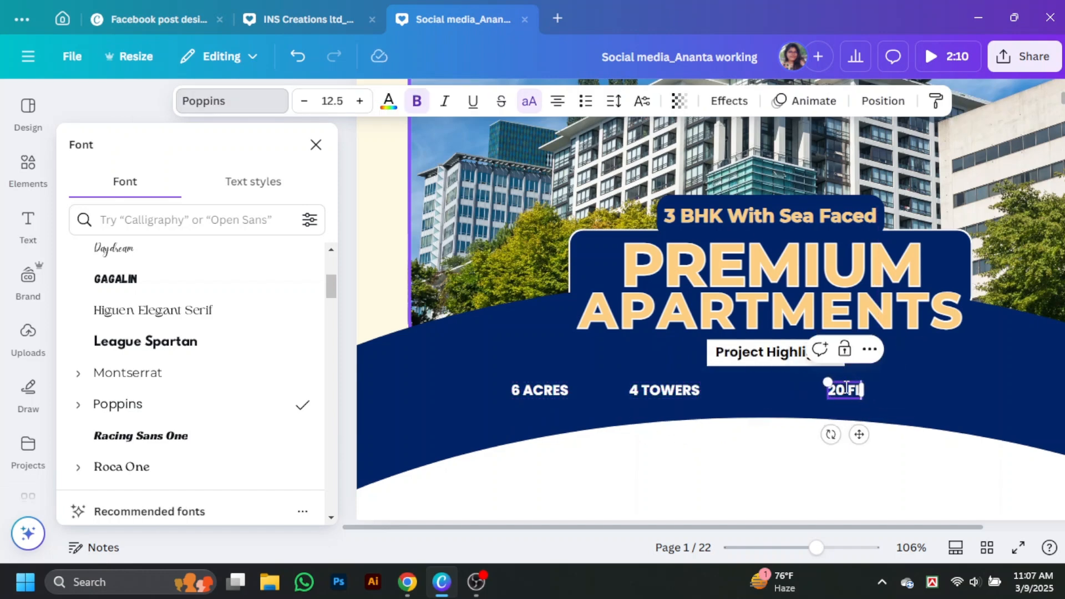
left_click(316, 145)
Add a fourth stat, 350 FLATS, at the end of the row
left_click(655, 424)
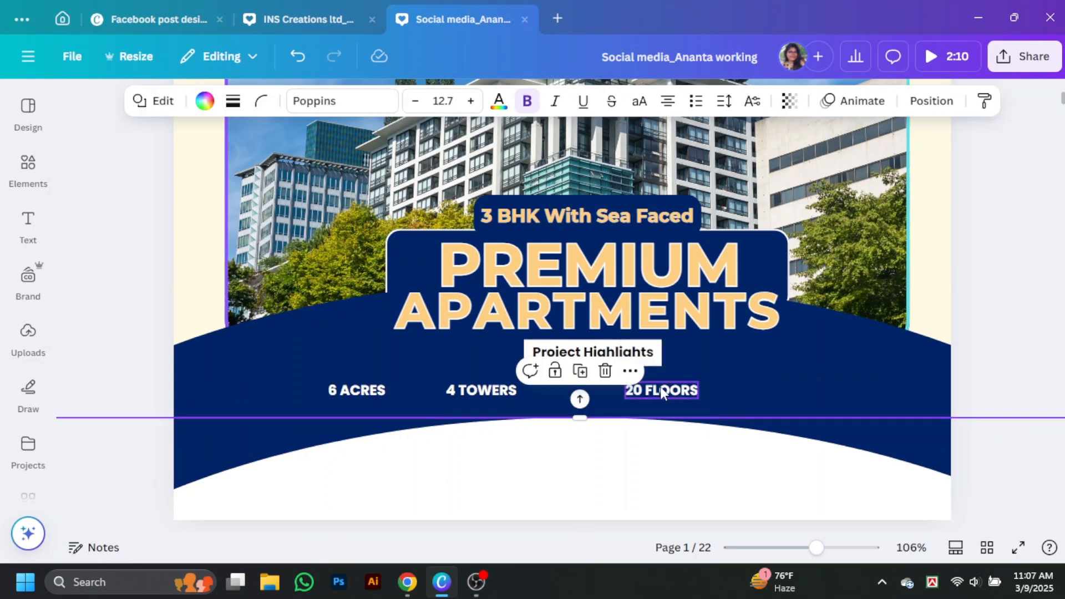
left_click_drag(661, 391, 810, 390)
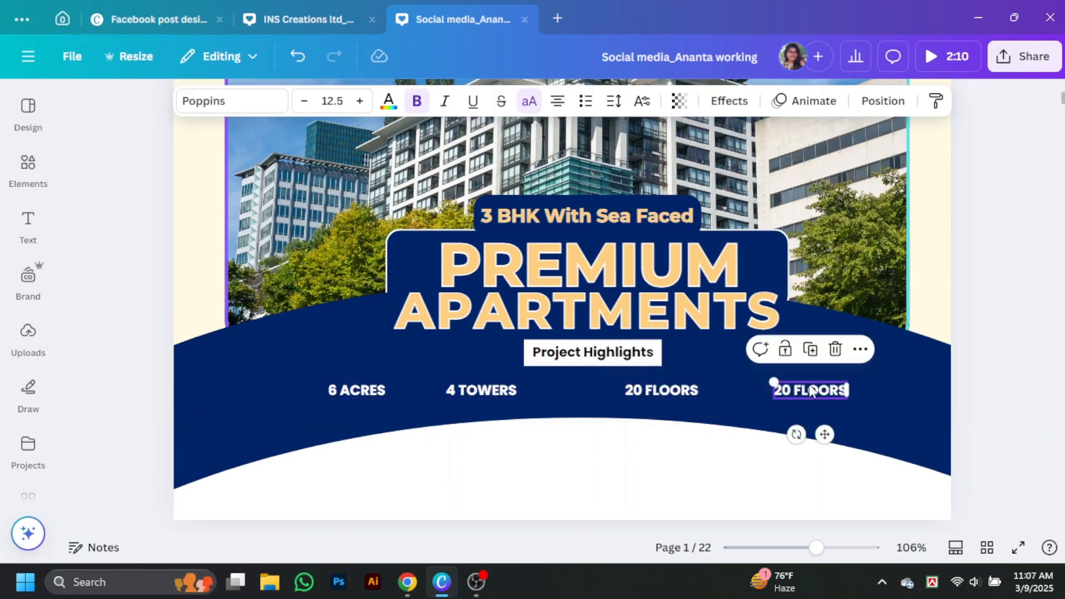
double_click(811, 390)
type("35")
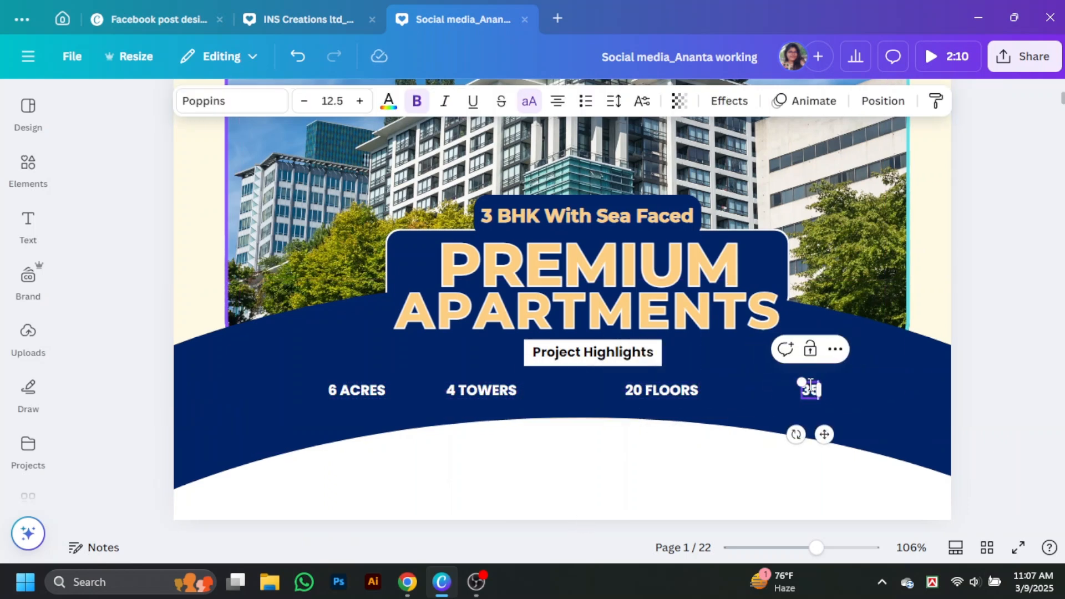
Select all four stats: 6 ACRES, 4 TOWERS, 20 FLOORS and 350 FLATS
left_click(336, 390)
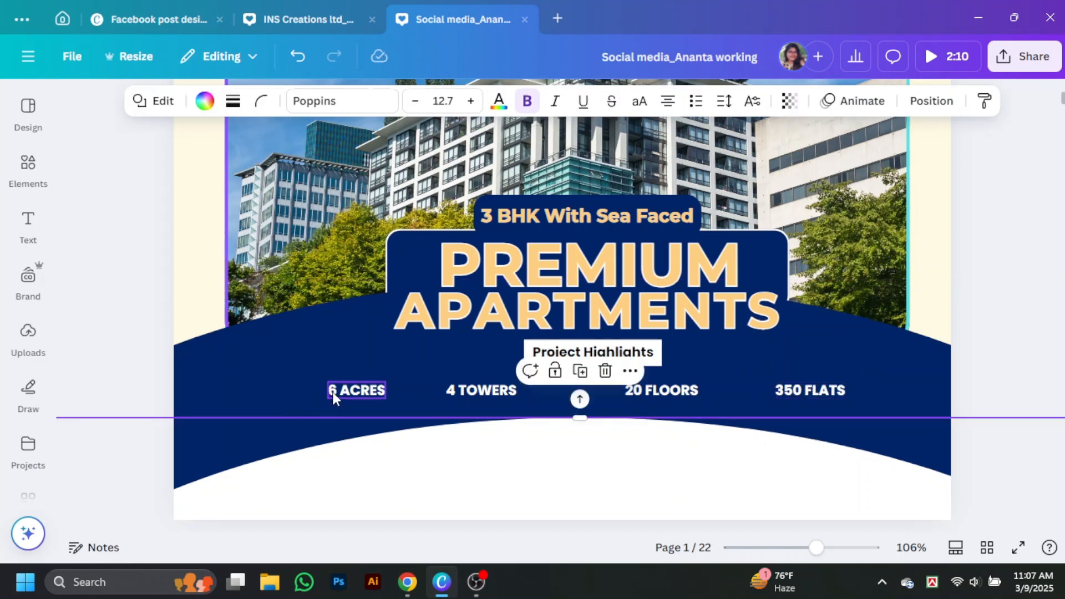
left_click(481, 390, "shift")
left_click(668, 389, "shift")
left_click(810, 390, "shift")
left_click(882, 101)
Space the four stats evenly in a horizontal row
left_click(132, 182)
scroll(209, 392, "down", 2)
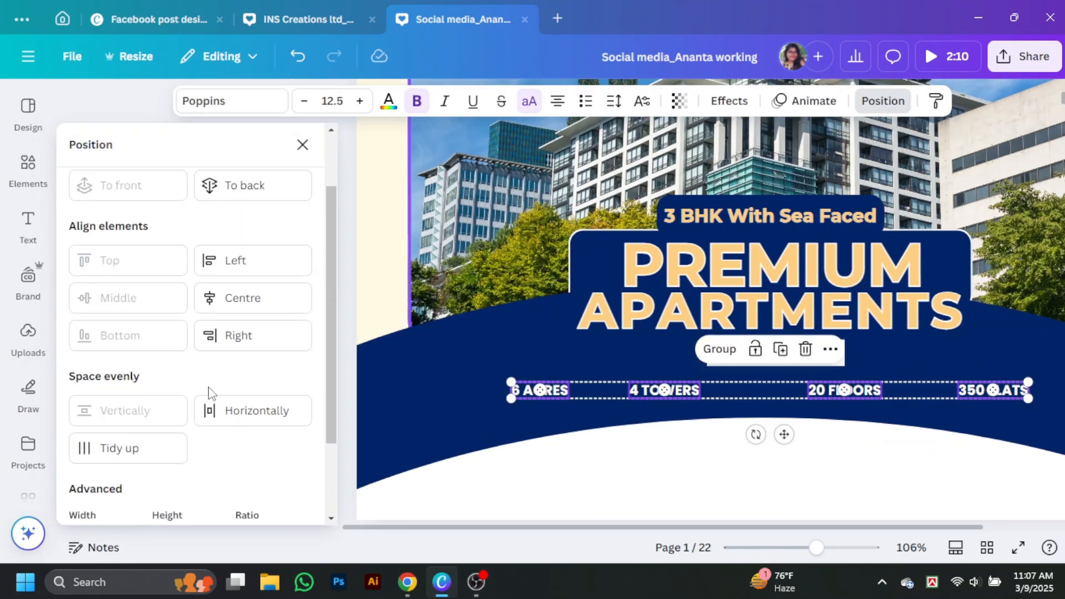
left_click(226, 411)
left_click(303, 145)
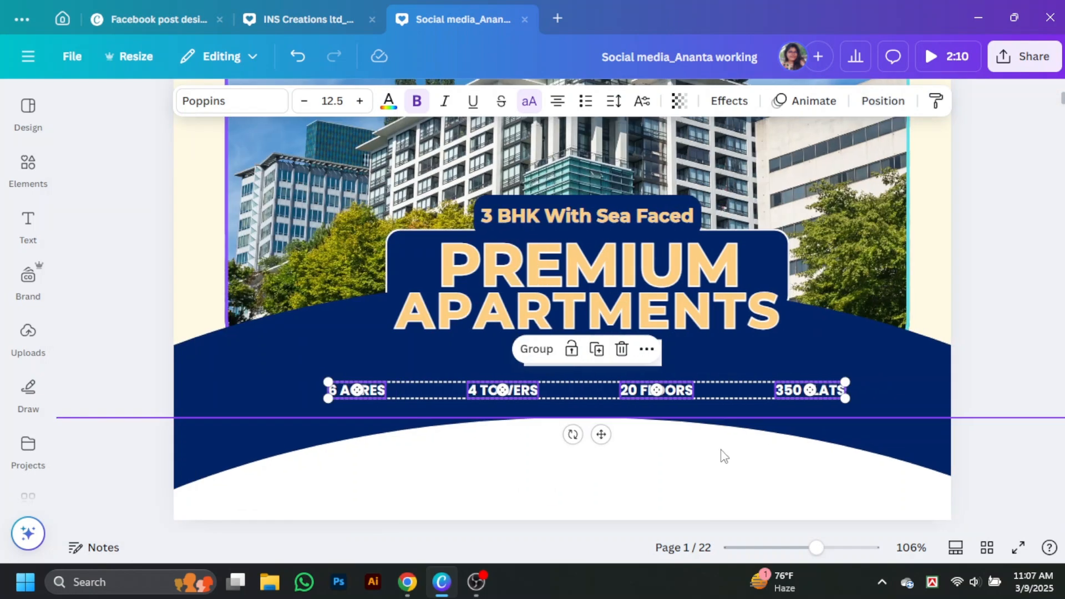
left_click(720, 452)
scroll(653, 488, "down", 7)
scroll(653, 488, "up", 6)
Colour all four stat labels peach
left_click(364, 313)
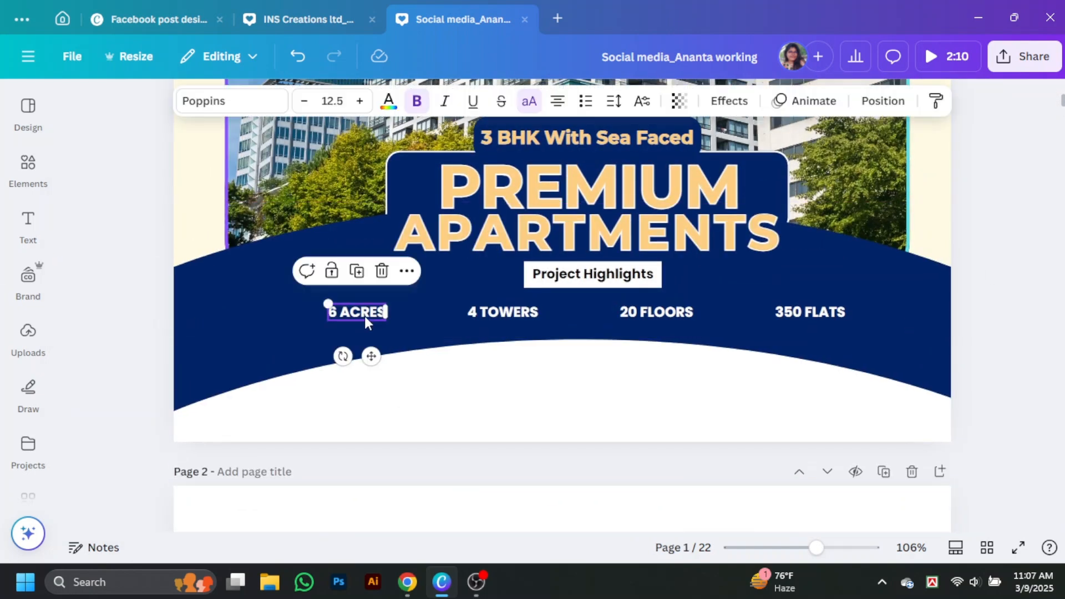
left_click(390, 102)
left_click(128, 387)
left_click(686, 311)
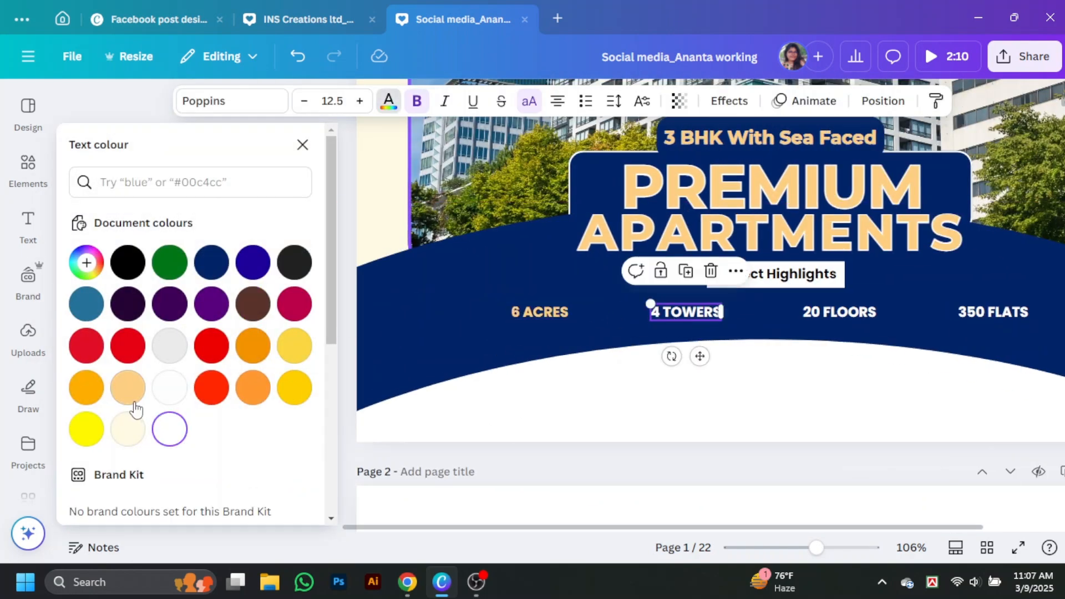
left_click(128, 387)
left_click(811, 314)
left_click(129, 387)
left_click(993, 312)
left_click(128, 388)
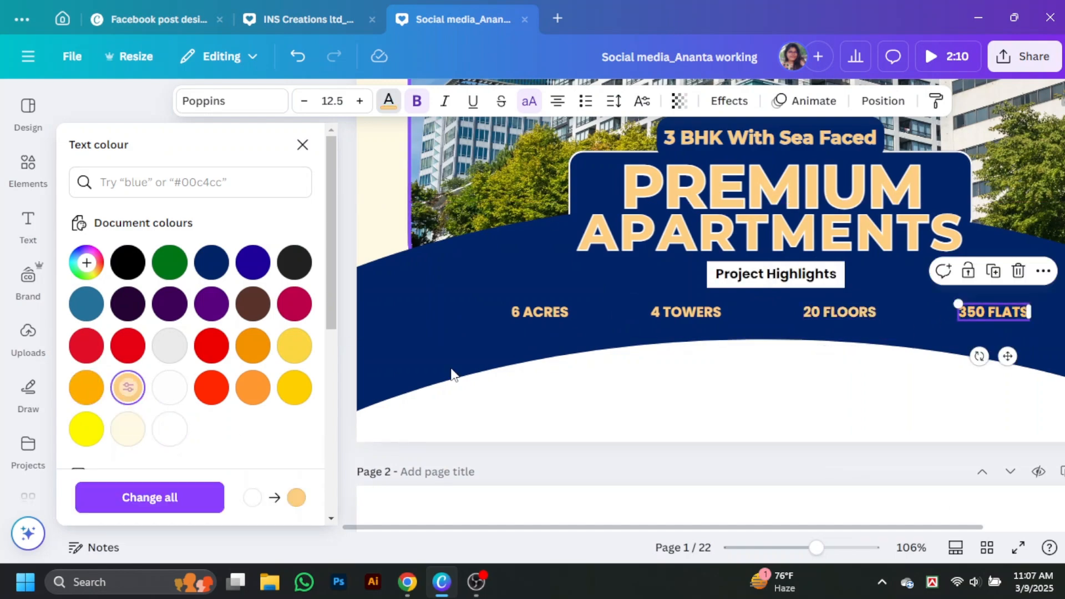
Add a plain 'line' element below the stats and thin it to weight 1
left_click(302, 146)
left_click(190, 108)
type("line")
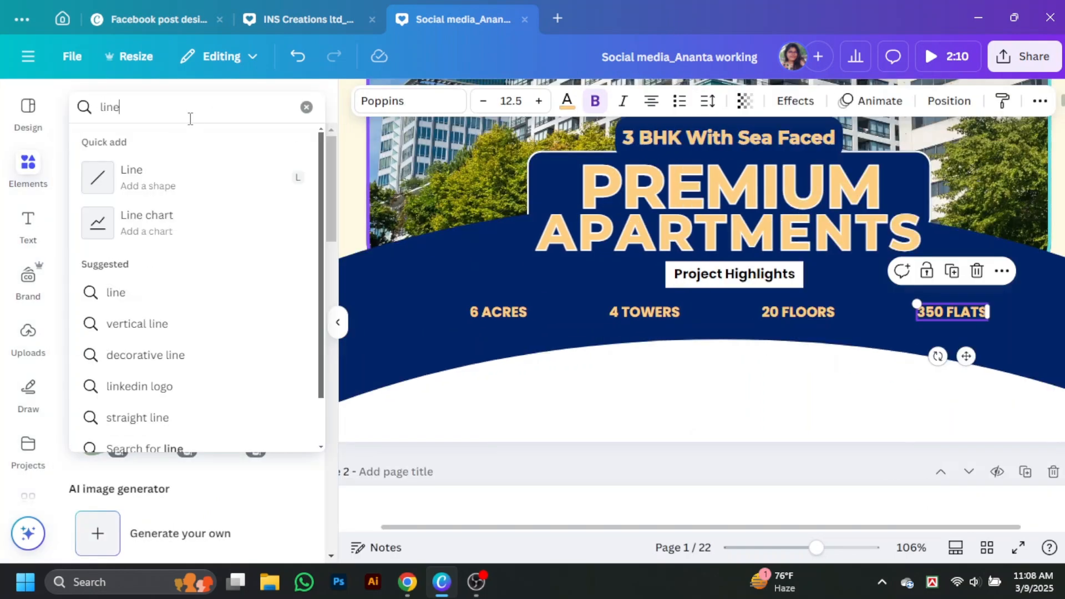
left_click(186, 175)
left_click(337, 323)
scroll(616, 334, "up", 4)
scroll(615, 388, "down", 5)
left_click_drag(615, 347, 548, 247)
left_click(423, 101)
left_click_drag(326, 240, 317, 240)
left_click(613, 264)
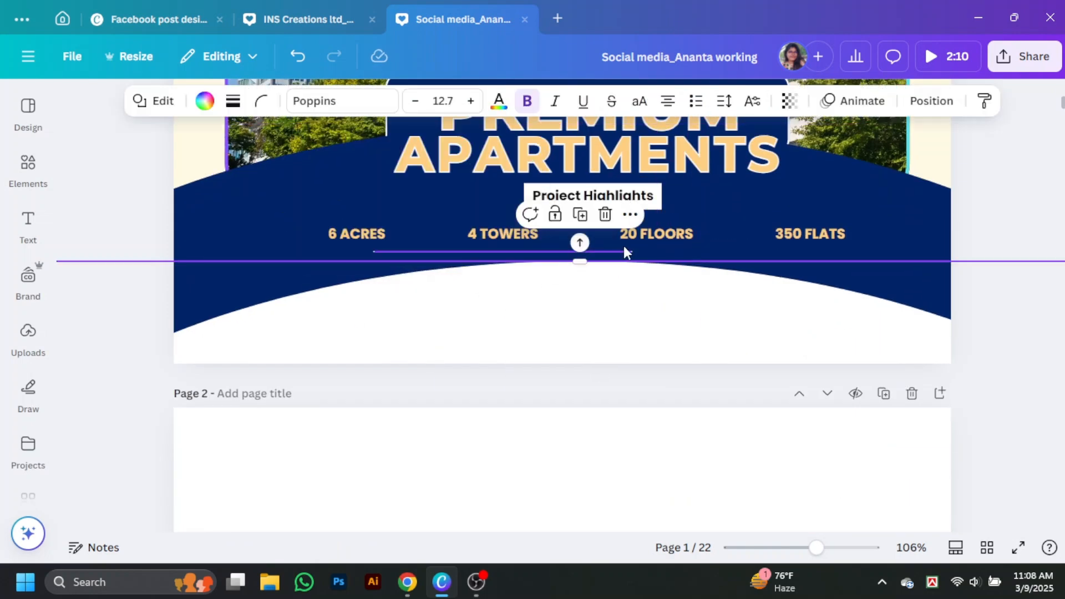
left_click(623, 252)
left_click_drag(633, 252, 401, 252)
Rotate the line 90° and place vertical dividers between the stats
left_click(686, 100)
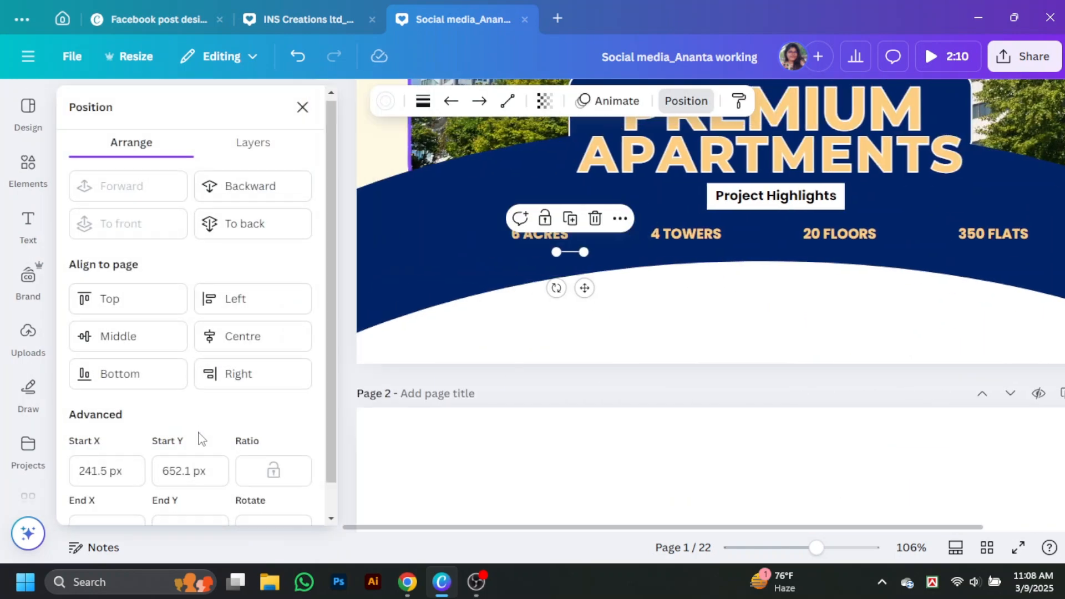
scroll(197, 437, "down", 1)
left_click(239, 502)
type("90")
key("Return")
left_click(708, 316)
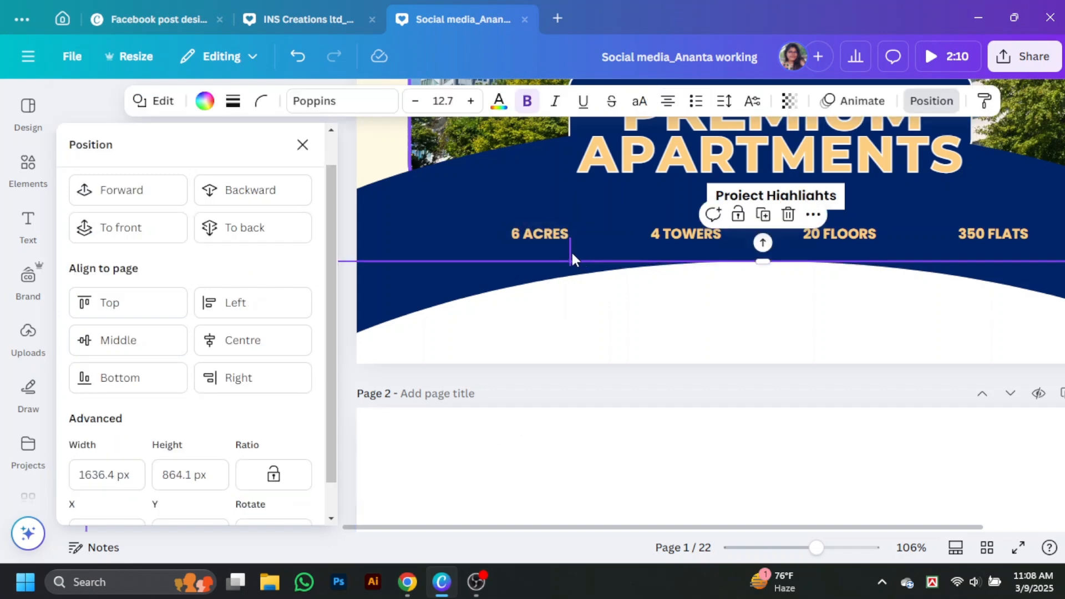
left_click_drag(570, 253, 917, 235)
left_click(302, 107)
left_click(1005, 277)
scroll(1016, 286, "up", 1)
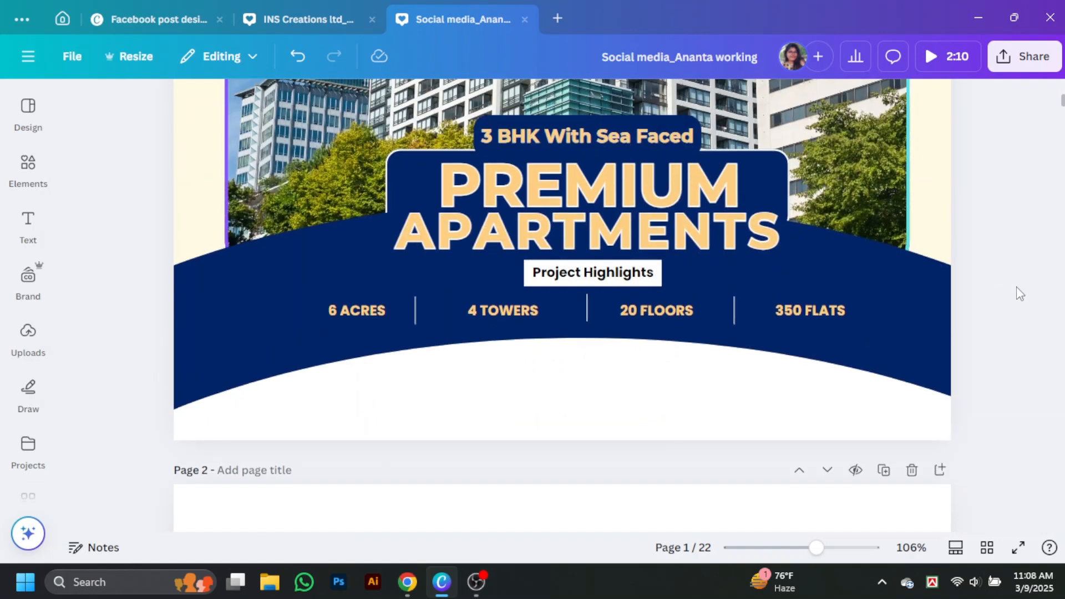
scroll(1016, 286, "down", 1)
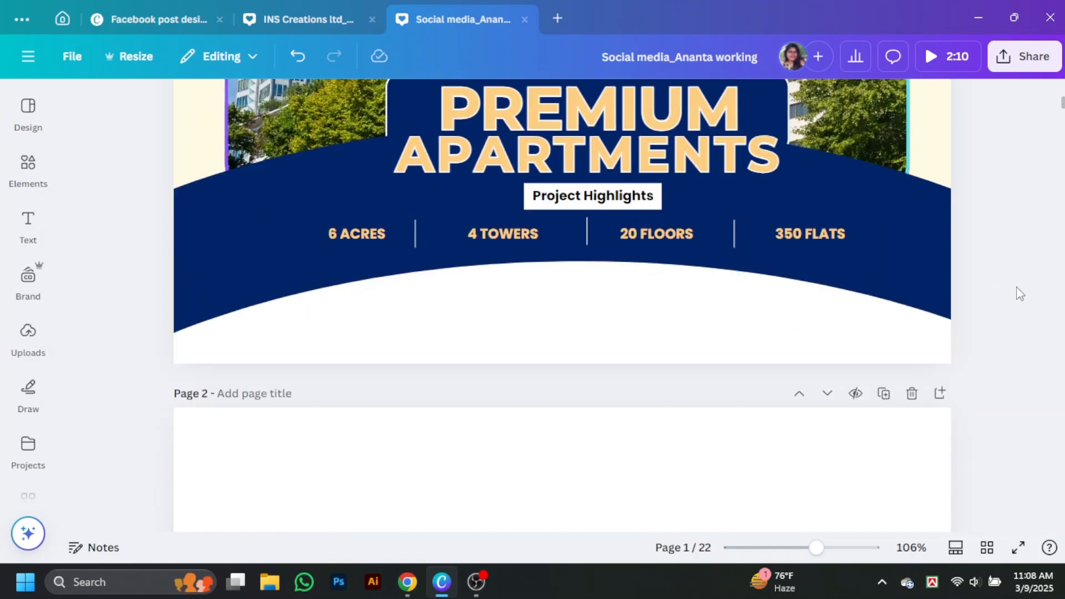
scroll(1017, 287, "up", 3)
scroll(885, 340, "down", 3, "ctrl")
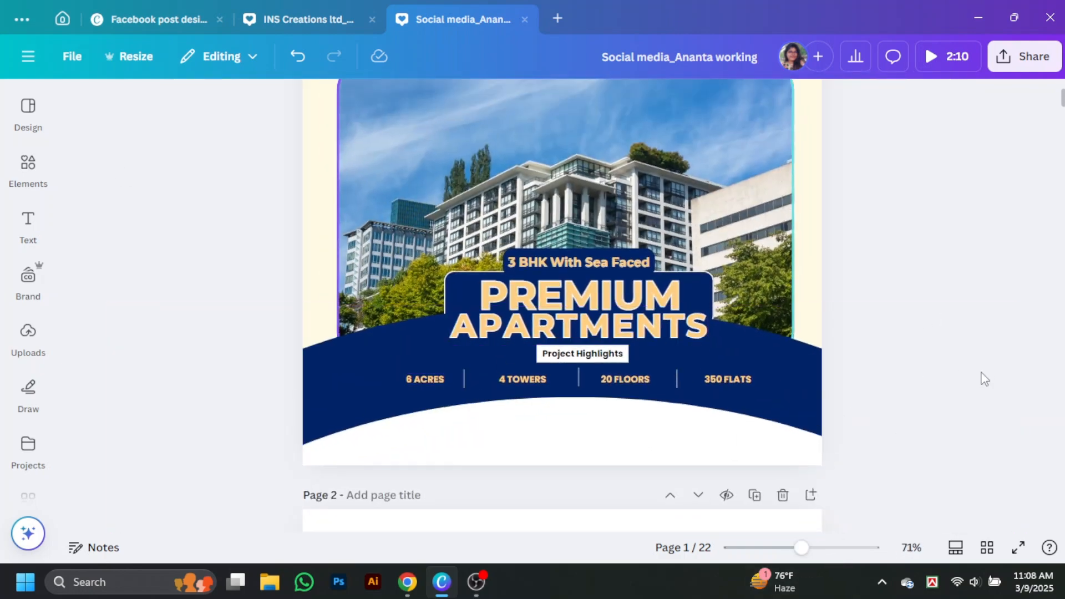
Nudge the bottom arch shape slightly upward under the PREMIUM APARTMENTS title
left_click_drag(857, 335, 612, 419)
left_click(633, 257)
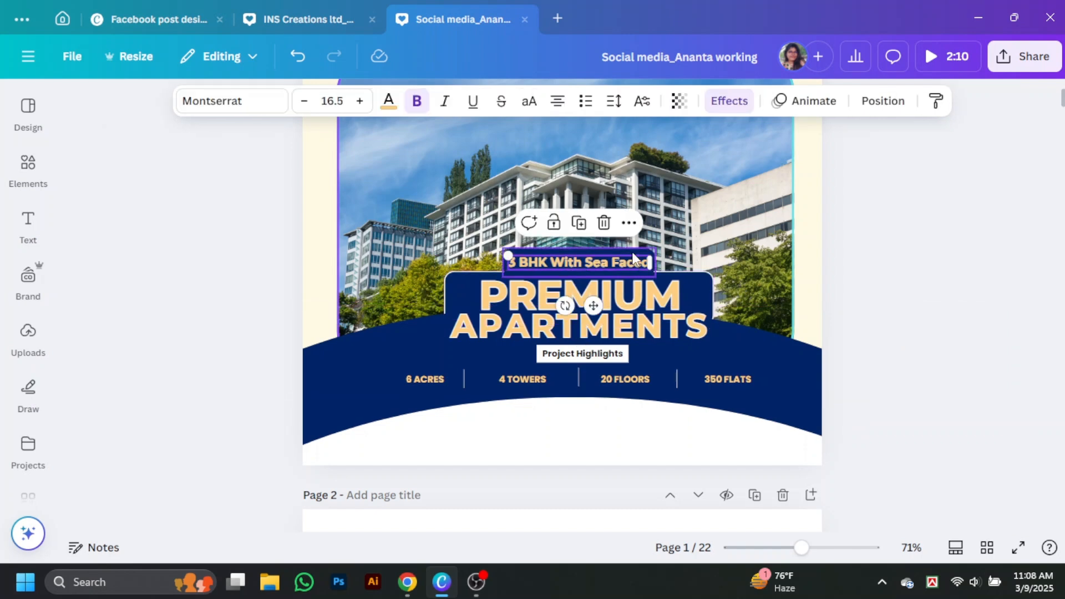
left_click(644, 253)
left_click(646, 303)
left_click(645, 329)
left_click_drag(810, 410, 811, 401)
left_click(811, 400)
Select the stats texts and dividers and move the whole stats row slightly up
left_click(442, 379)
left_click(464, 379)
left_click(523, 379)
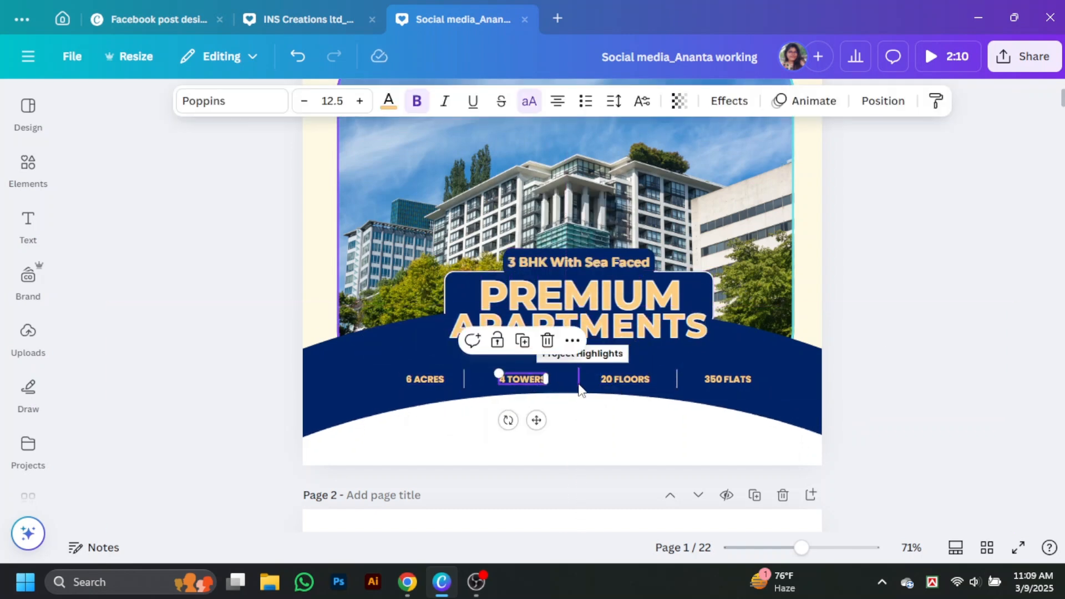
left_click(579, 379)
left_click(606, 379)
left_click(442, 378, "shift")
left_click(464, 377, "shift")
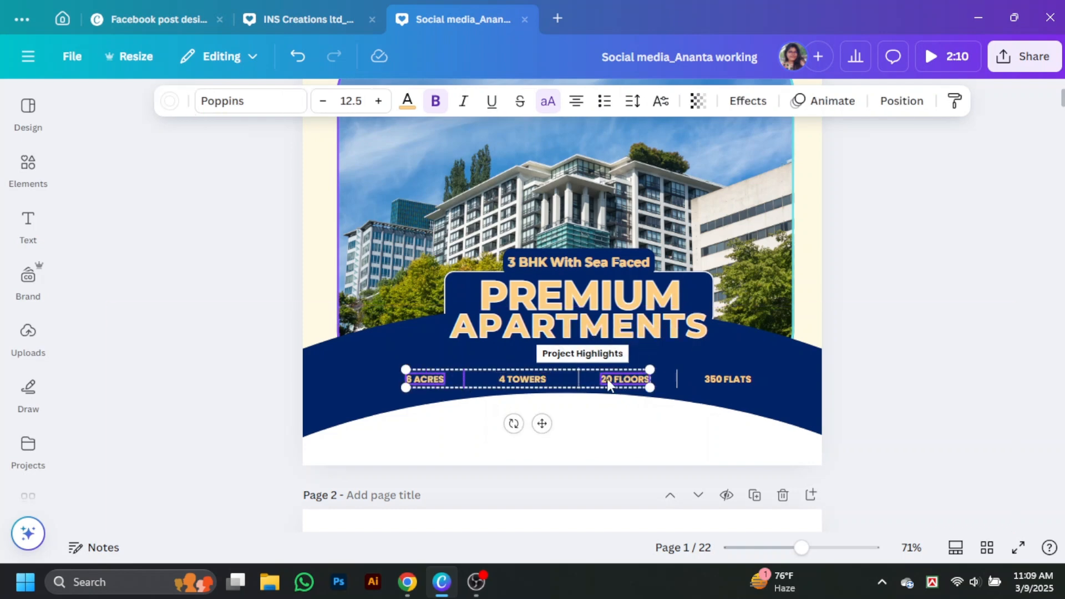
left_click(676, 381, "shift")
left_click(725, 384, "shift")
left_click_drag(725, 383, 725, 378)
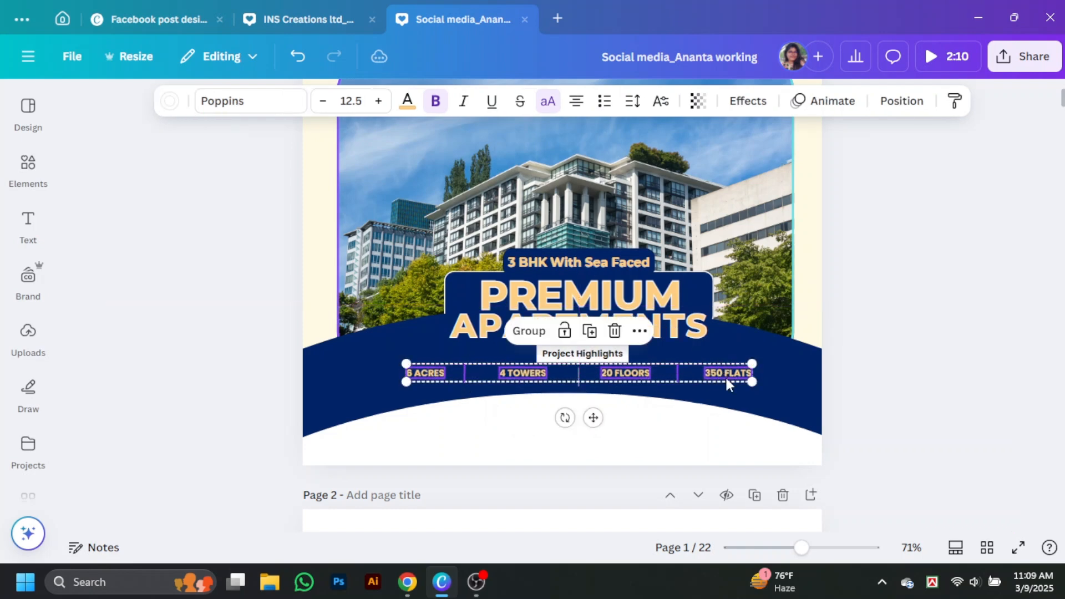
left_click(913, 375)
Middle-align 6 ACRES, 4 TOWERS, 20 FLOORS, 350 FLATS and the dividers, then group them
left_click(444, 373)
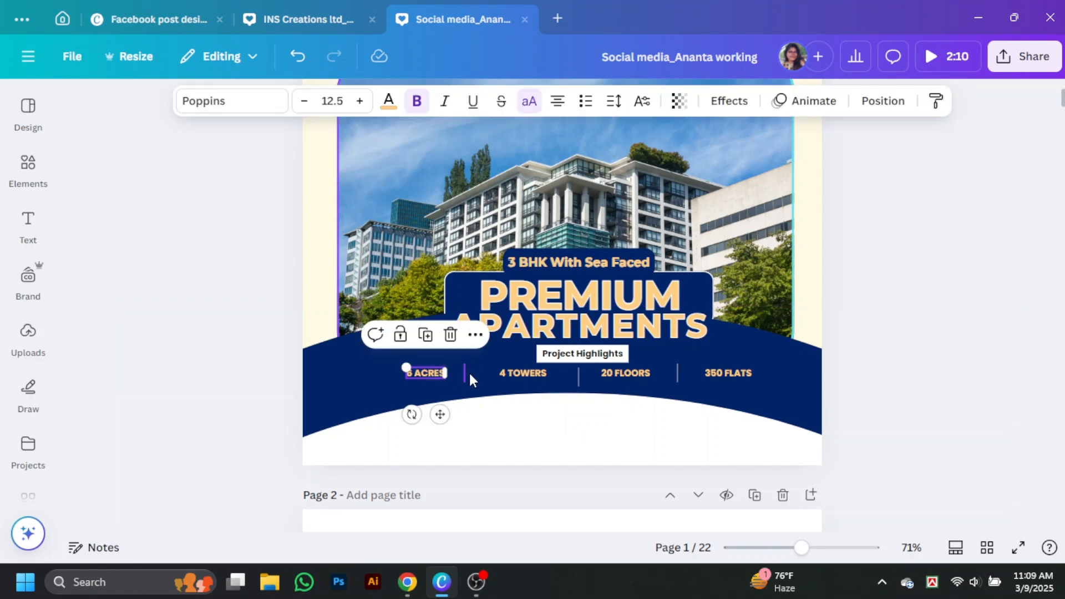
left_click(465, 373)
left_click(440, 378, "shift")
left_click(509, 375, "shift")
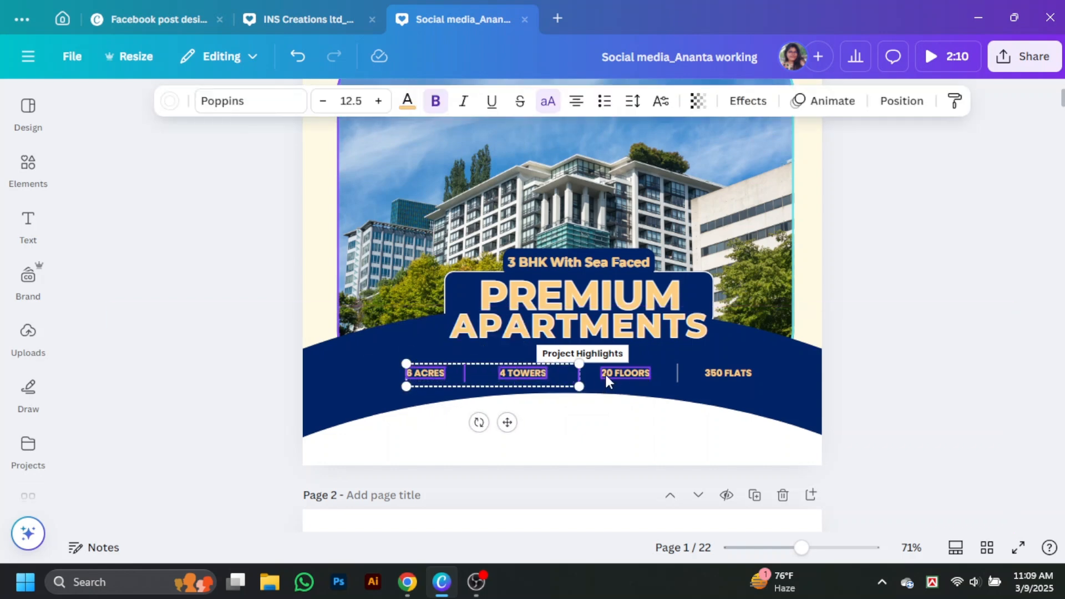
left_click(677, 373, "shift")
left_click(727, 373, "shift")
left_click(901, 101)
left_click(114, 377)
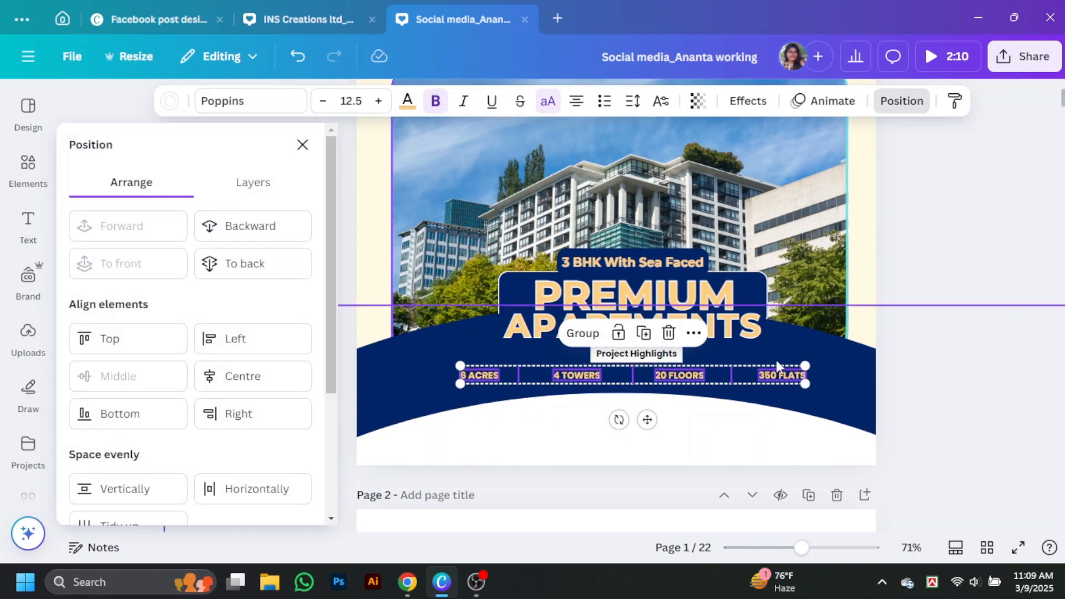
left_click(582, 333)
left_click(306, 155)
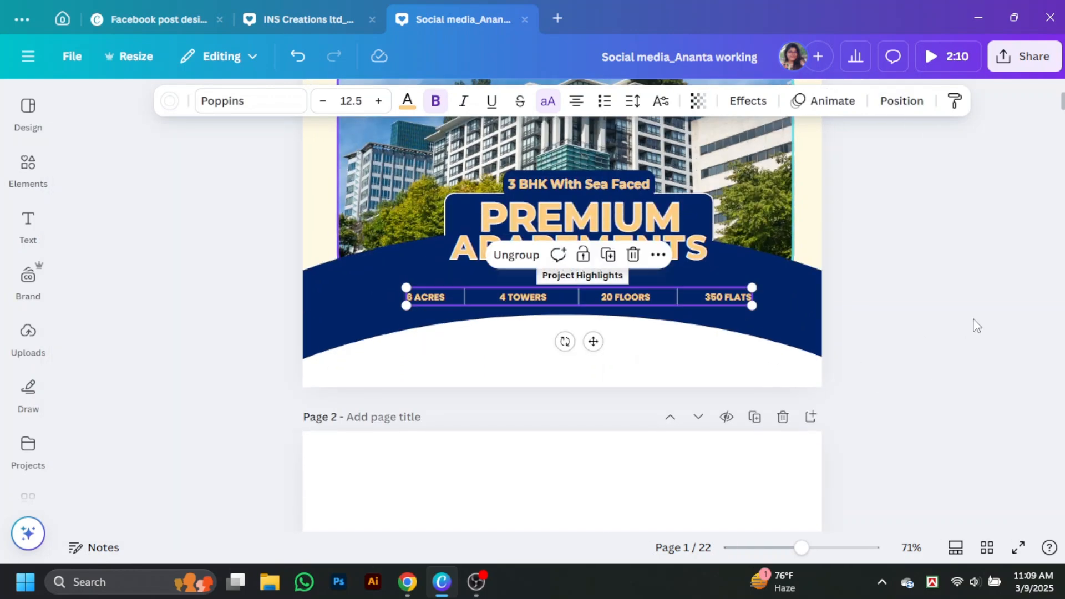
left_click(914, 259)
Preview the post full screen, then insert a QR code found by searching Elements for 'qr code'
left_click(1018, 547)
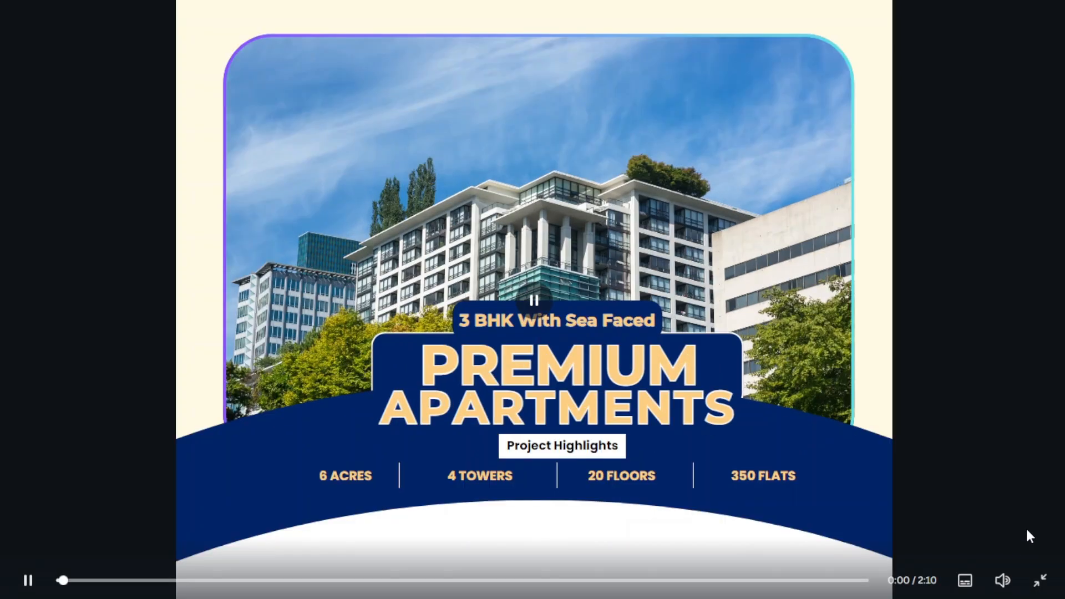
key("Escape")
scroll(906, 390, "down", 1)
left_click(37, 181)
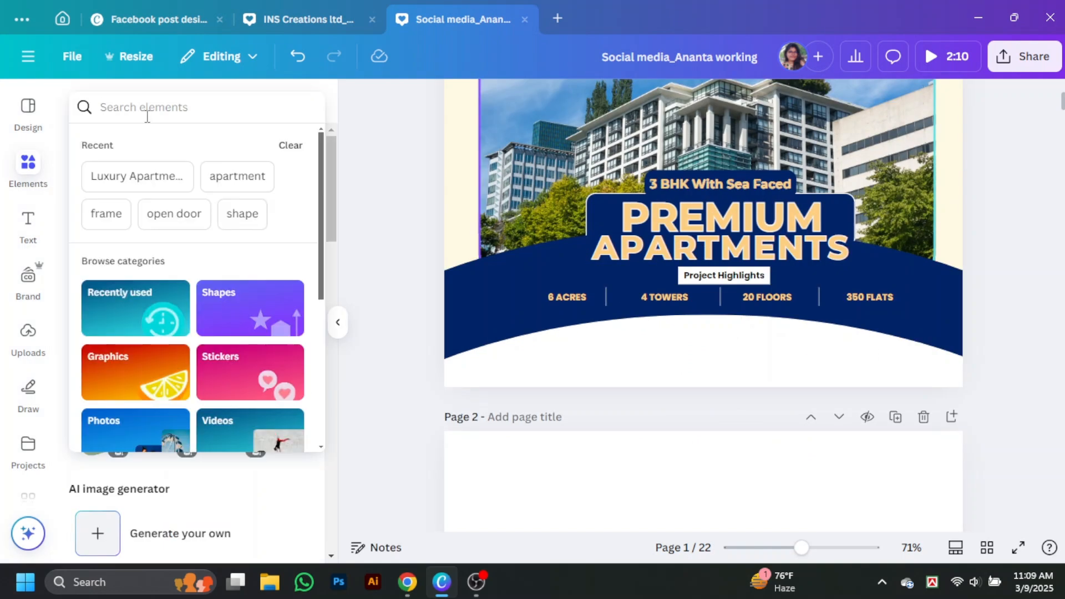
left_click(143, 108)
type("qr code")
key("Return")
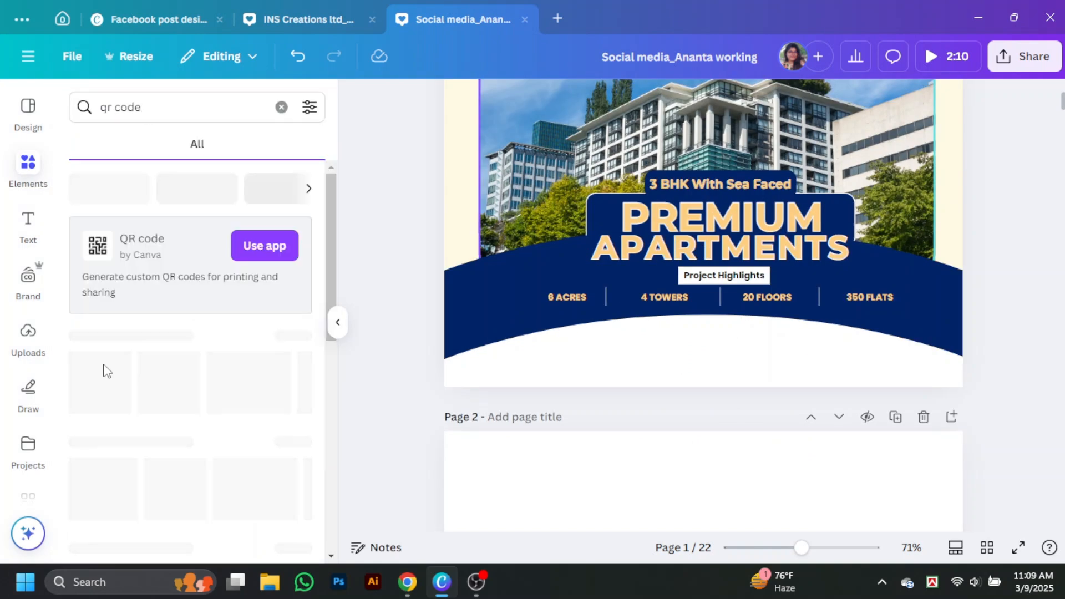
left_click(99, 383)
Place the QR code below the navy band, centred horizontally on the page
left_click(338, 332)
left_click_drag(568, 153, 586, 356)
left_click(721, 101)
left_click(237, 376)
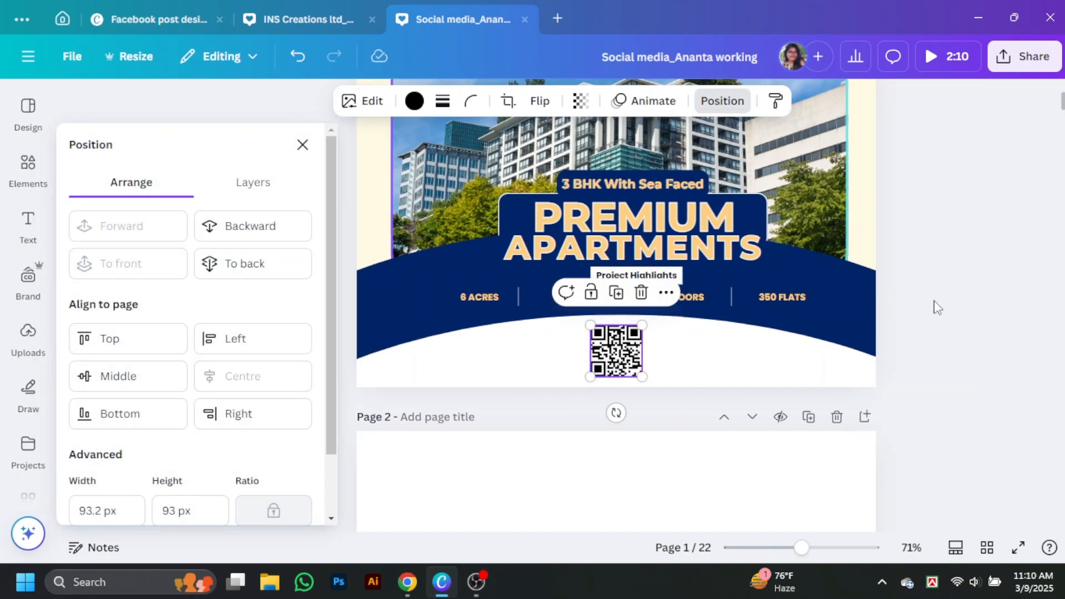
left_click(935, 308)
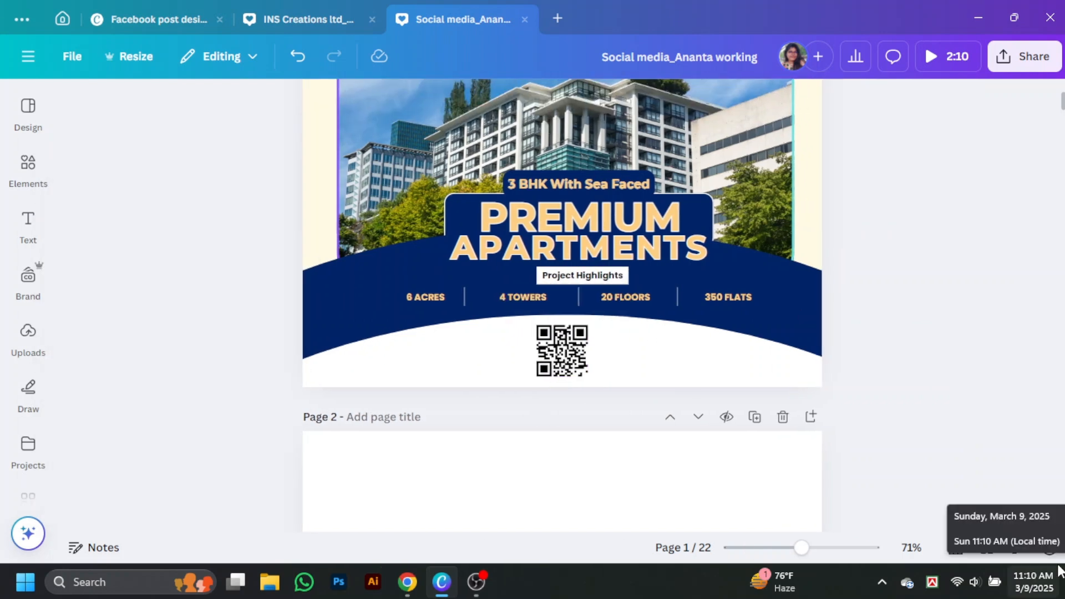
scroll(826, 445, "up", 2)
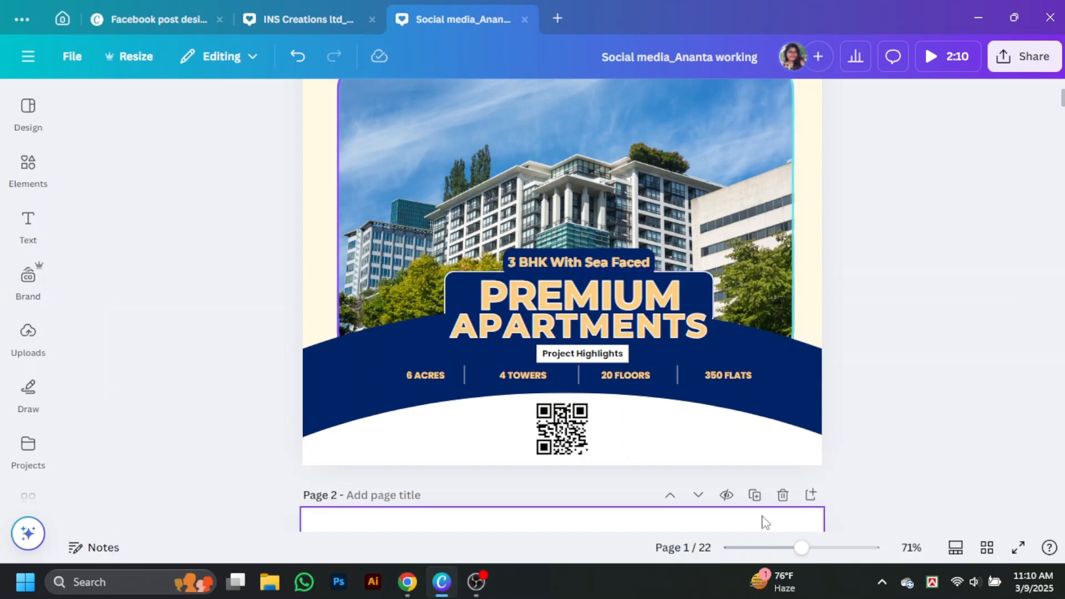
scroll(938, 466, "up", 4, "ctrl")
scroll(937, 461, "up", 3)
Give the building photo a dark blue border
left_click(214, 233)
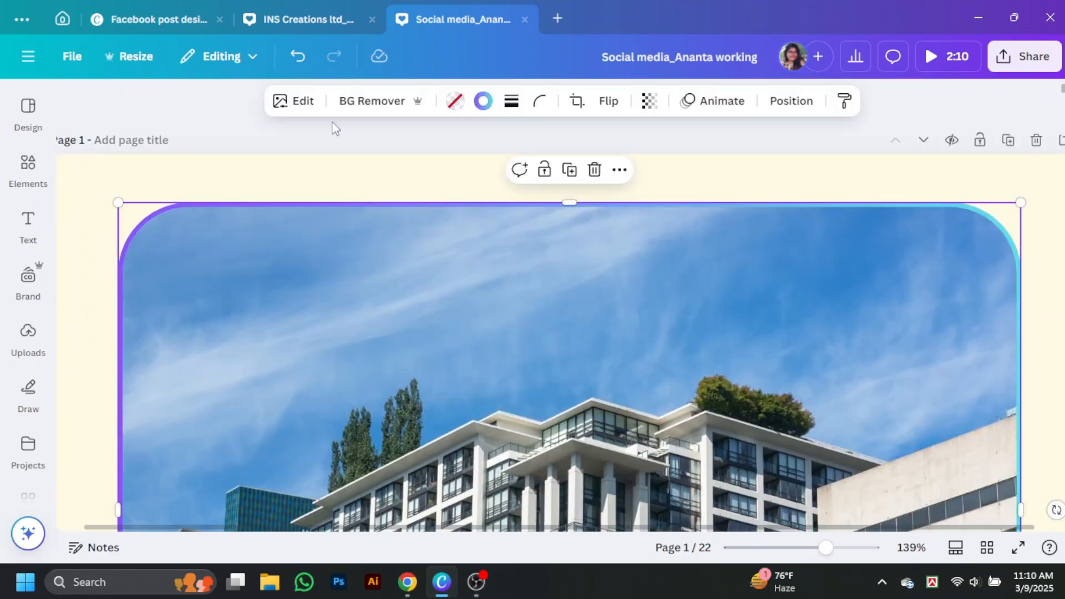
left_click(483, 101)
left_click(178, 271)
left_click(492, 190)
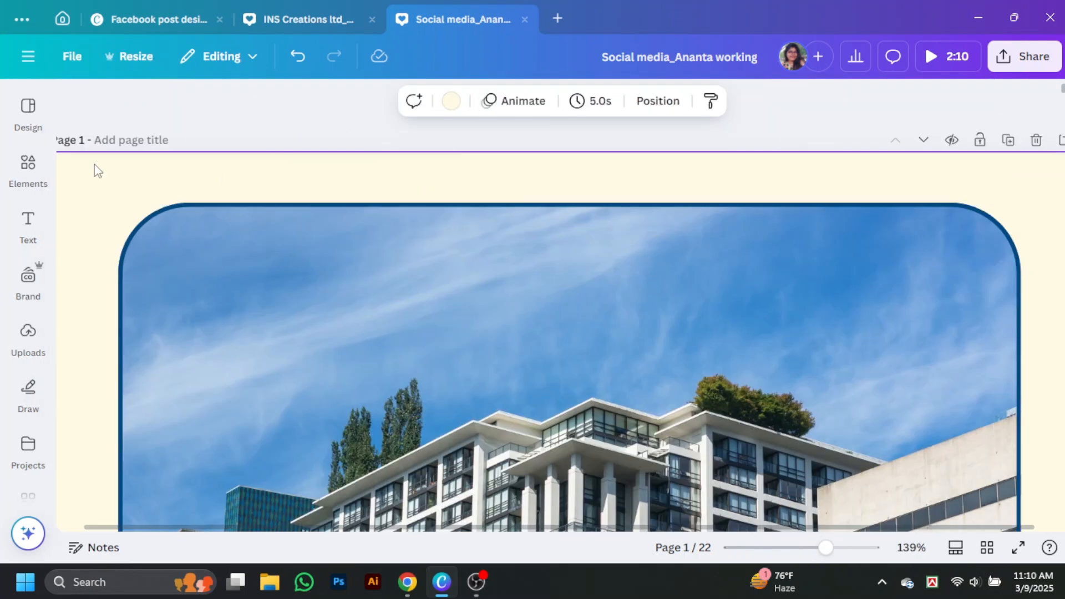
Insert a roof-shaped graphic found by searching Elements for 'bulding logo'
left_click(27, 167)
left_click(263, 121)
key("BackSpace")
key("BackSpace")
key("BackSpace")
key("BackSpace")
key("BackSpace")
key("BackSpace")
key("BackSpace")
type("buldi")
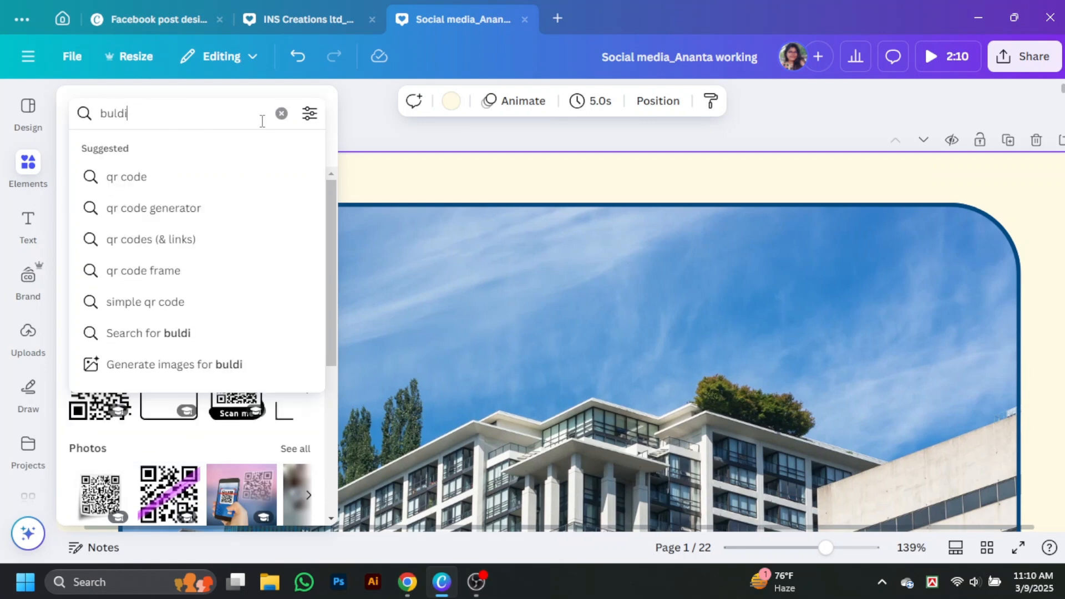
type("ng logo")
key("Return")
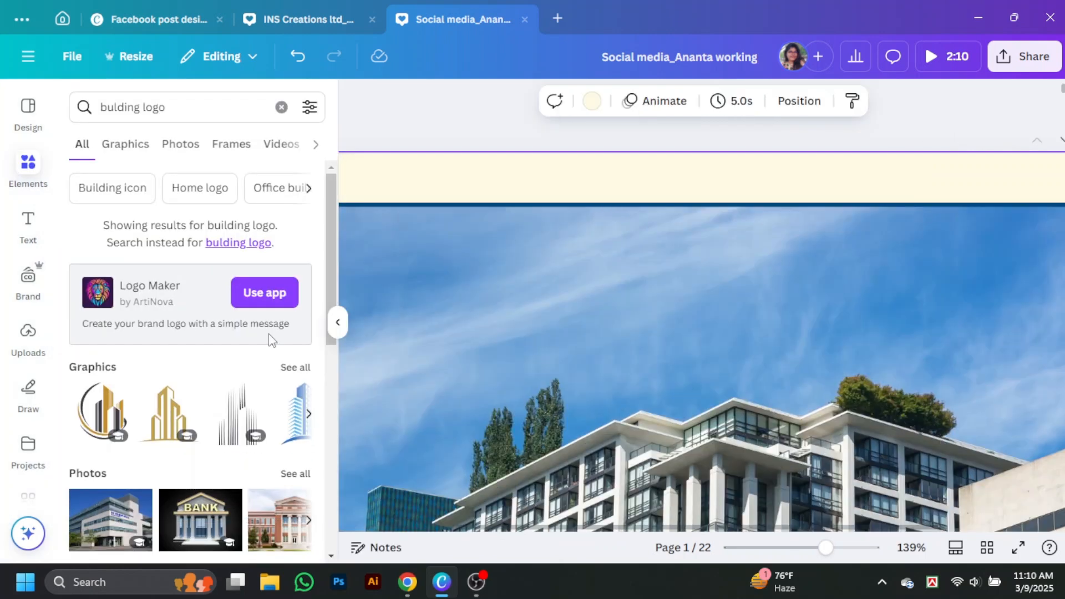
left_click(296, 367)
left_click(673, 218)
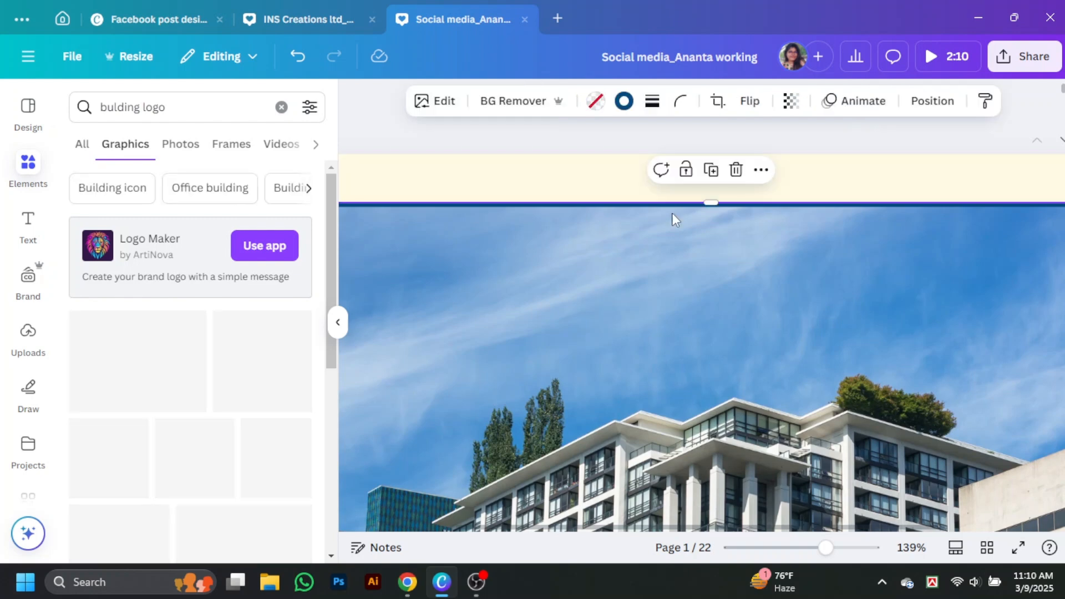
scroll(240, 375, "down", 4)
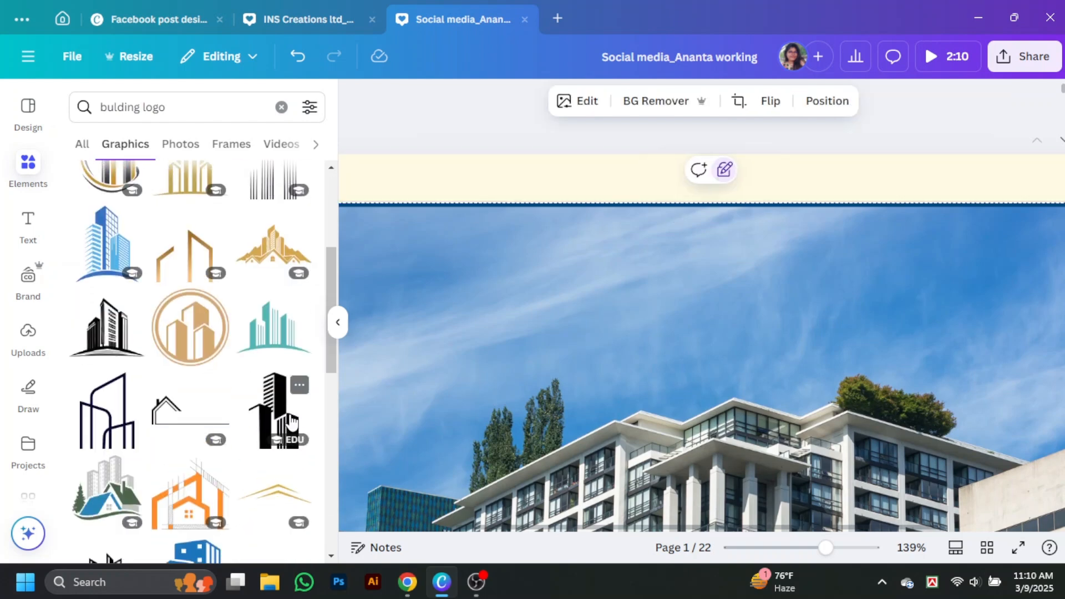
scroll(294, 415, "down", 6)
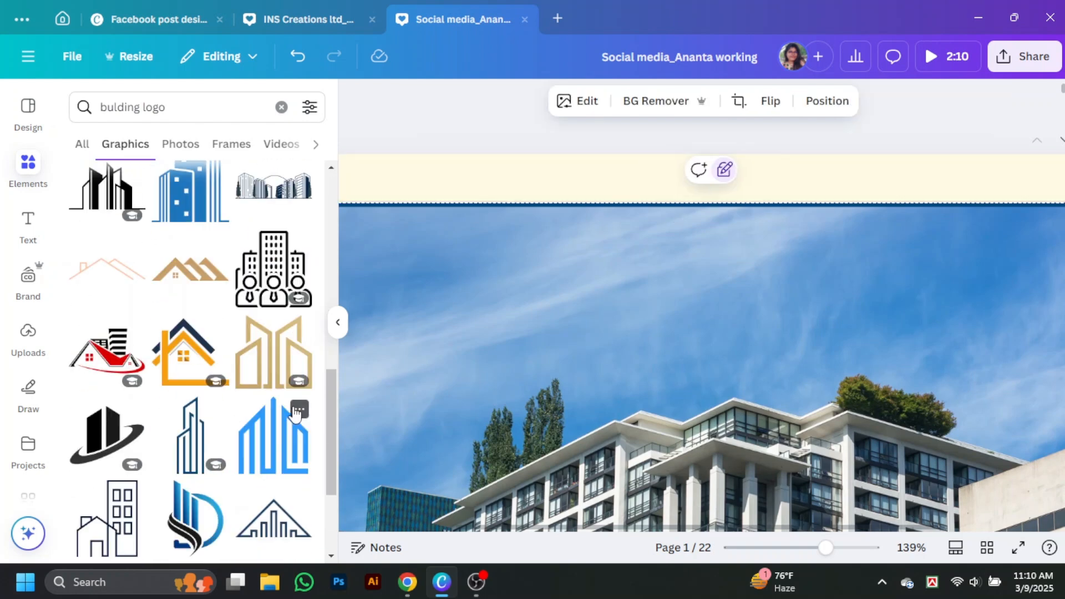
left_click(206, 270)
left_click(337, 322)
Move the roof logo to the top centre of the photo, colour it white and shrink it slightly
scroll(675, 294, "down", 5)
left_click_drag(675, 268, 674, 243)
scroll(675, 244, "up", 5)
left_click_drag(768, 310, 488, 239)
left_click_drag(471, 222, 543, 240)
left_click(413, 101)
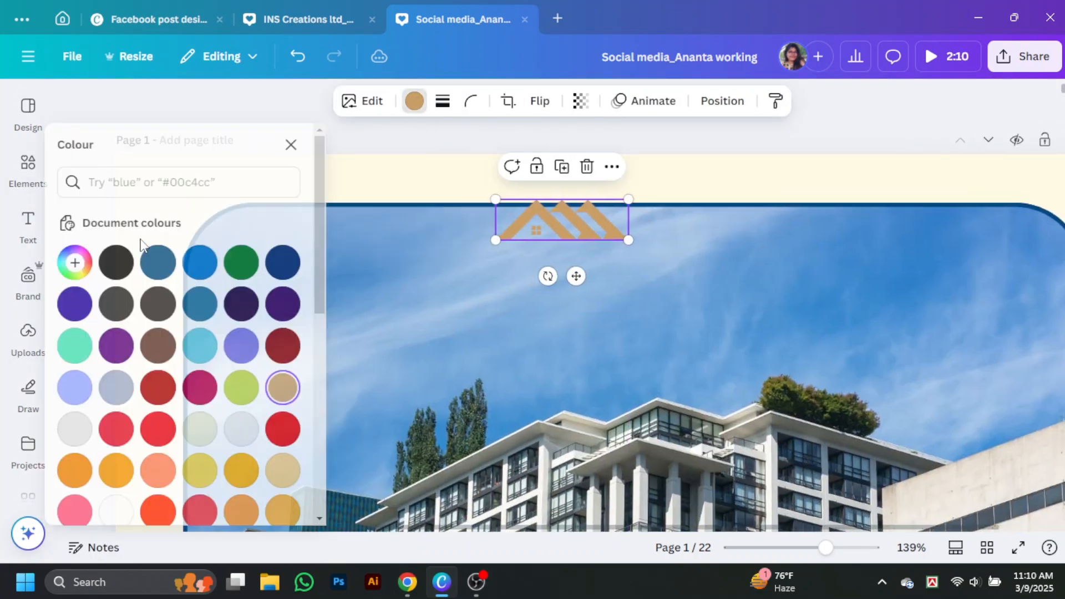
scroll(166, 311, "down", 3)
left_click(294, 398)
left_click(302, 145)
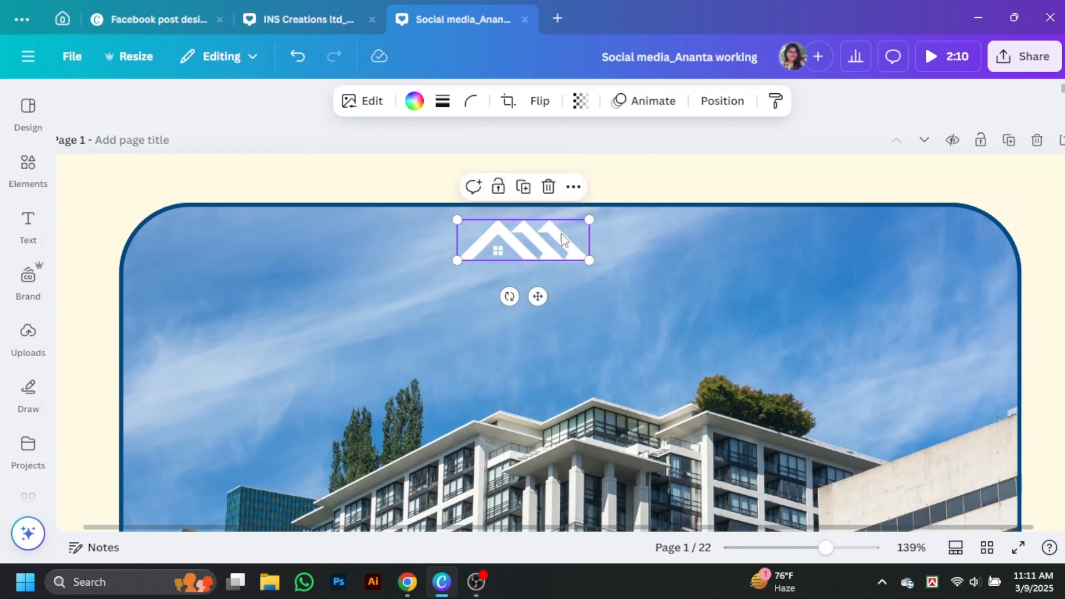
left_click_drag(589, 261, 573, 252)
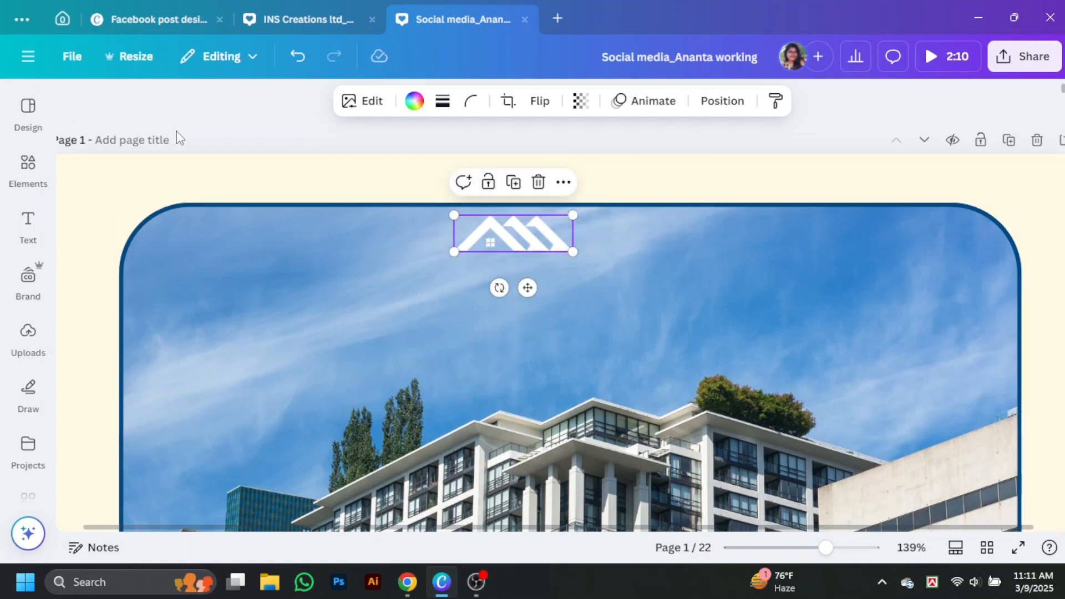
left_click(28, 224)
Add a heading reading 'Dream Estate' in uppercase, in Racing Sans One font and coloured white
left_click(76, 269)
double_click(594, 338)
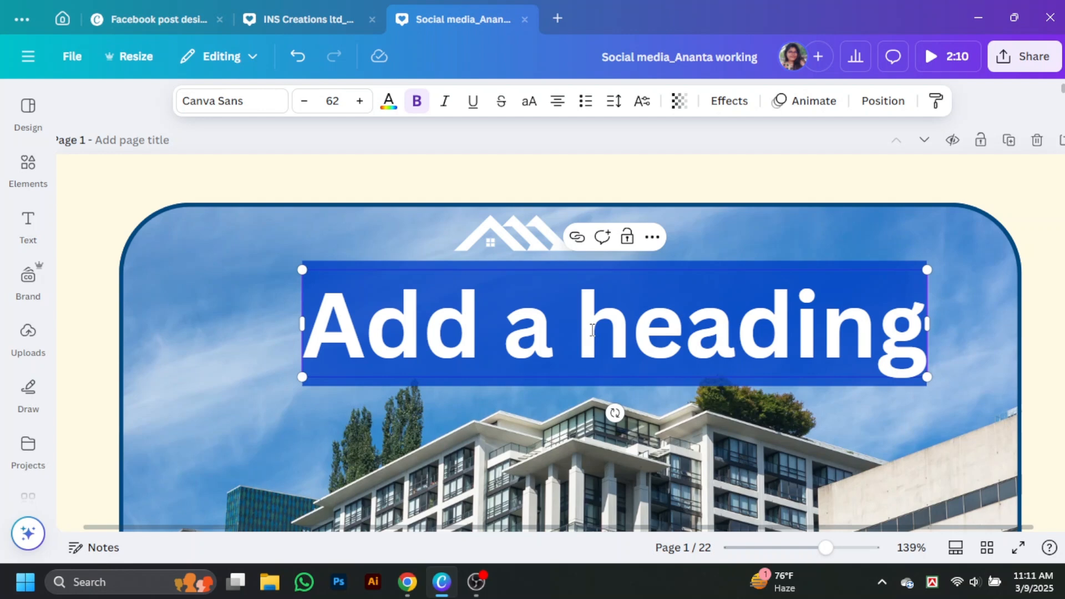
type("Dream Estate")
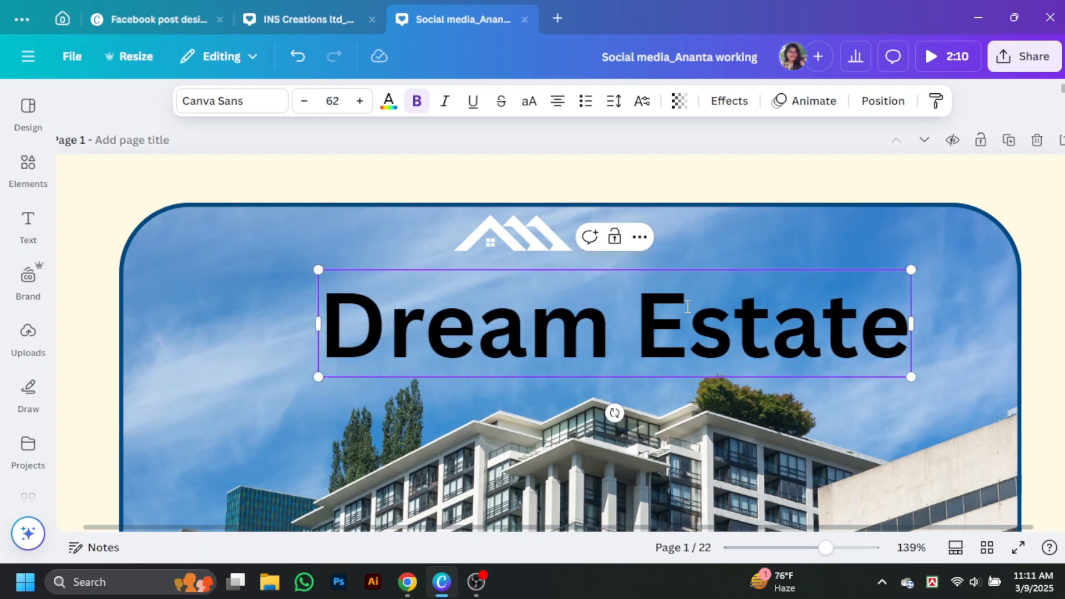
key("ctrl+shift+k")
left_click(221, 102)
left_click(147, 312)
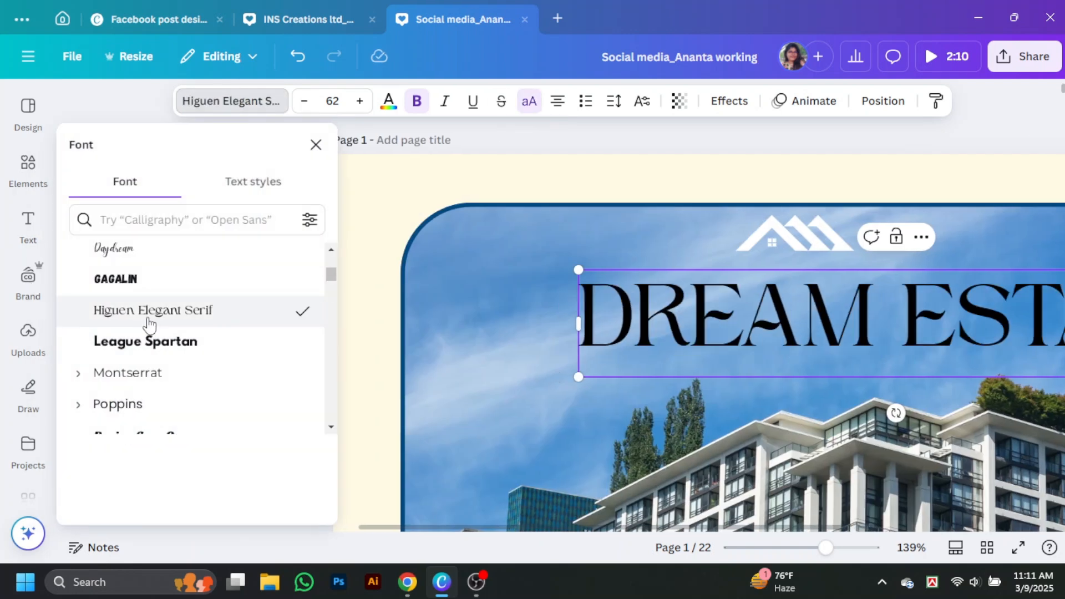
scroll(148, 333, "down", 2)
scroll(149, 345, "down", 2)
left_click(192, 279)
left_click(389, 100)
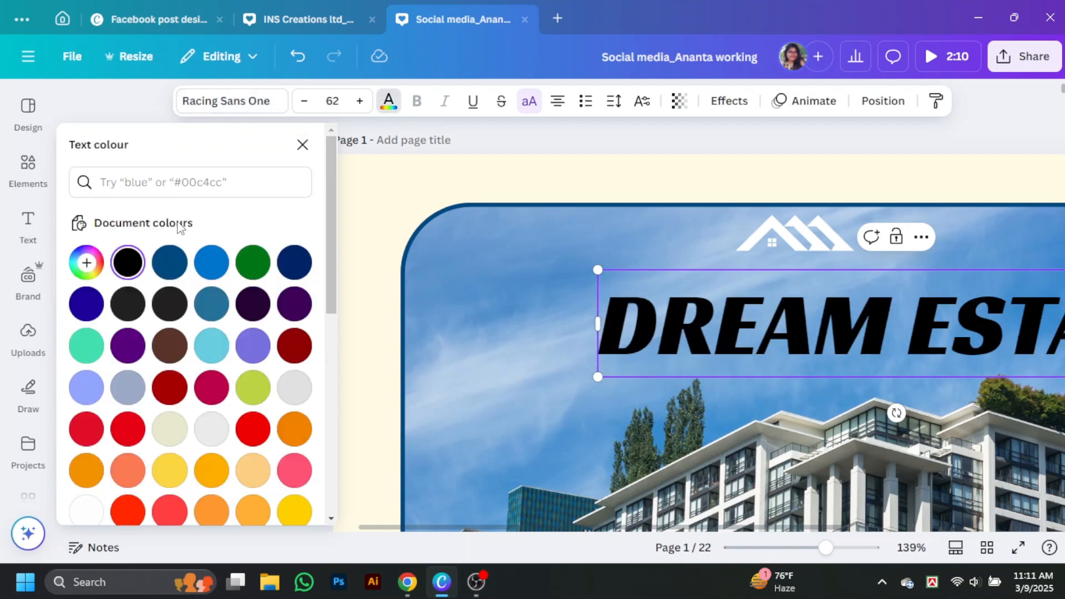
scroll(236, 336, "down", 4)
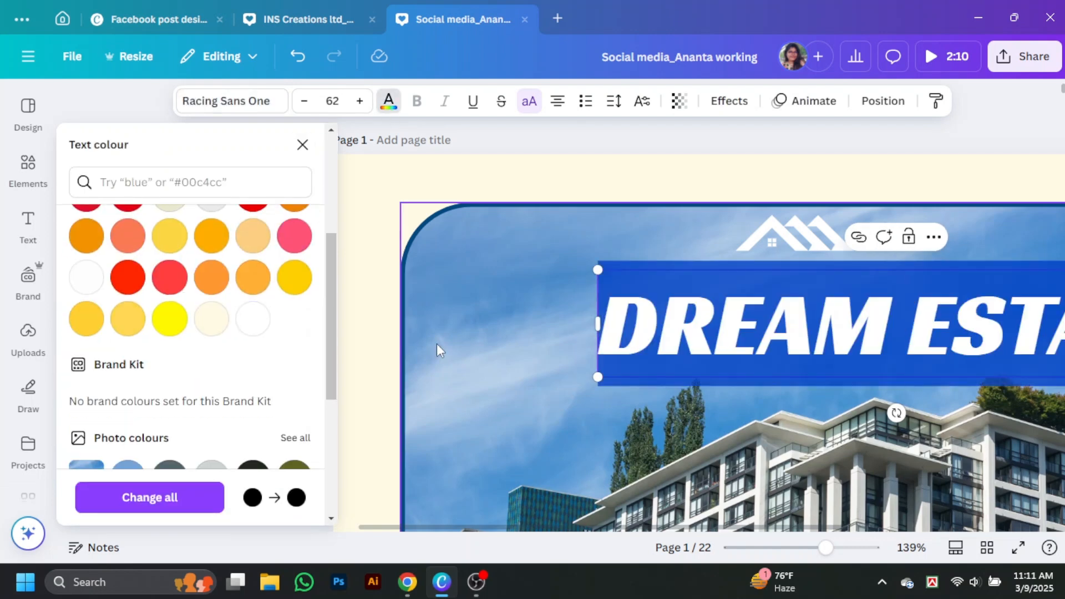
left_click(366, 244)
left_click(710, 325)
Centre DREAM ESTATE beneath the roof logo and group the two together
left_click_drag(437, 288, 657, 273)
left_click_drag(518, 240, 570, 238)
left_click_drag(649, 271, 632, 265)
left_click(606, 211)
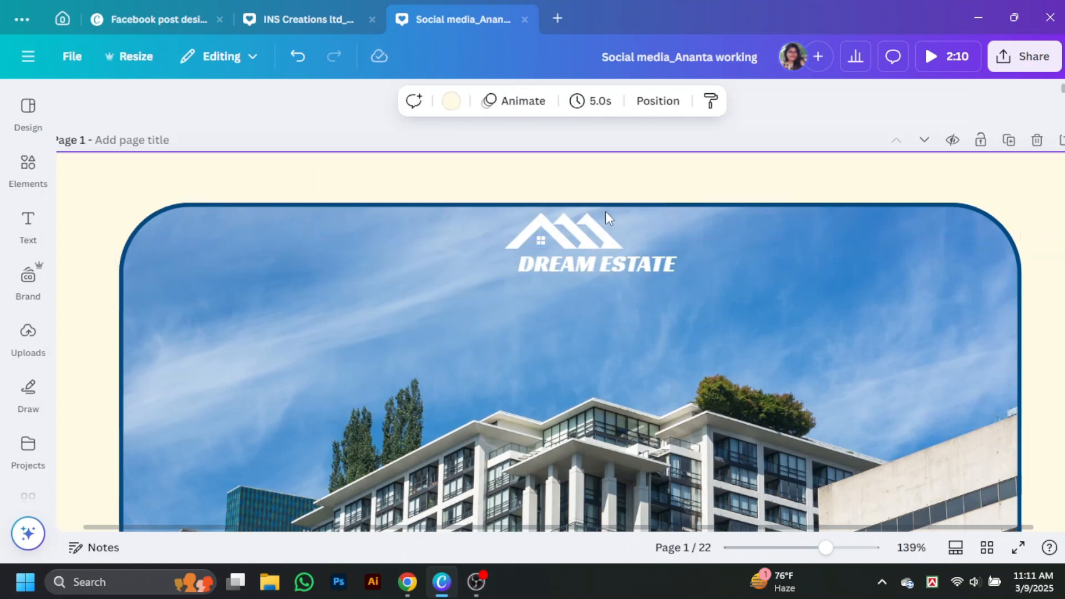
left_click(582, 236)
left_click(597, 263, "shift")
left_click(541, 180)
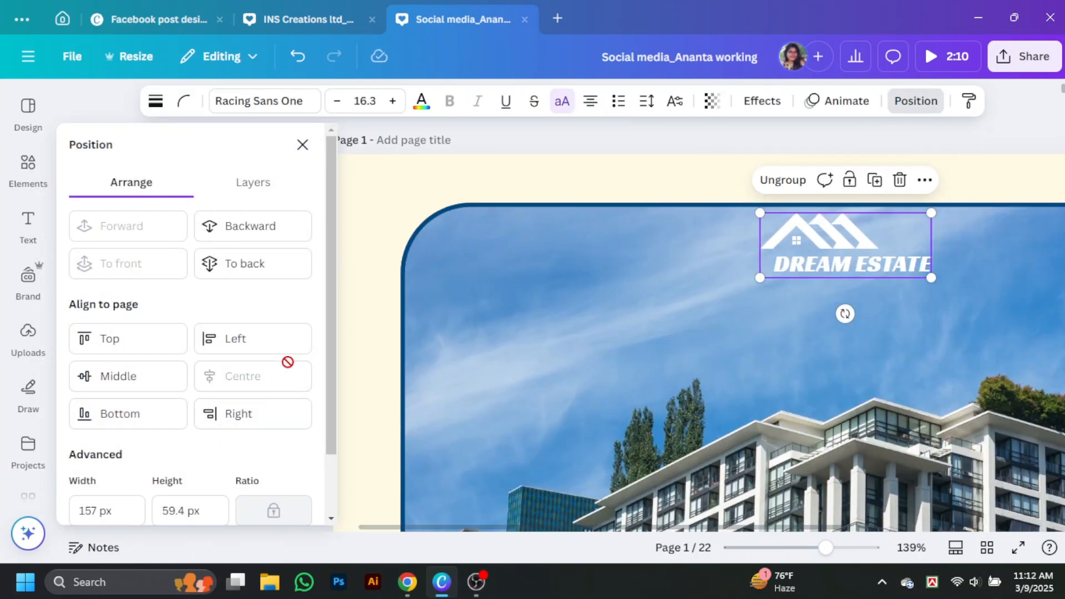
left_click(301, 146)
scroll(773, 190, "down", 11)
Re-centre the QR code horizontally just below the stats row
left_click_drag(575, 319, 582, 319)
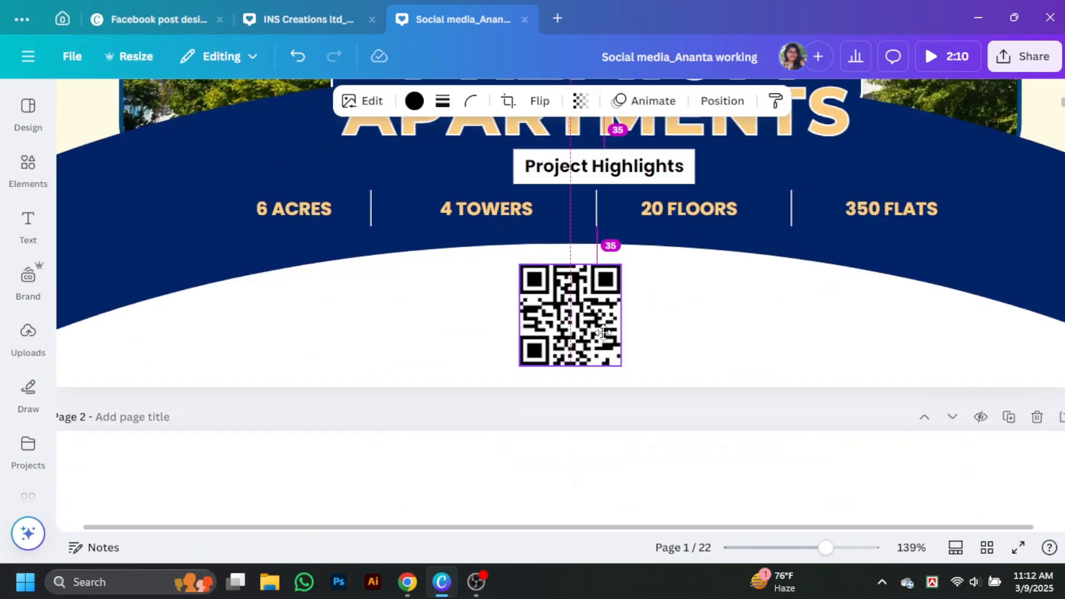
left_click(723, 101)
left_click(248, 376)
left_click(697, 344)
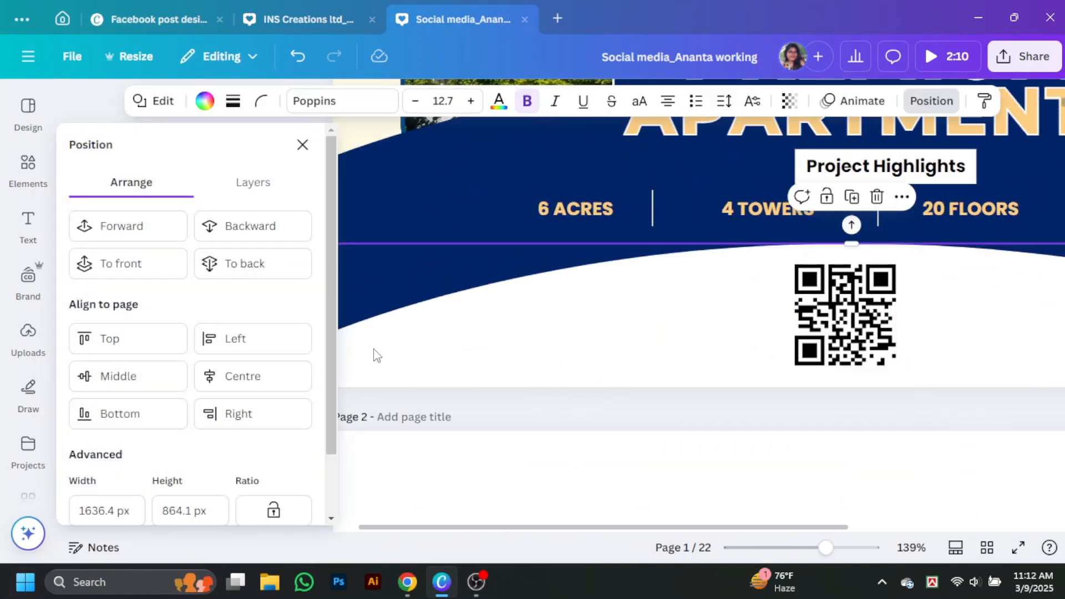
left_click(302, 142)
scroll(610, 280, "up", 10)
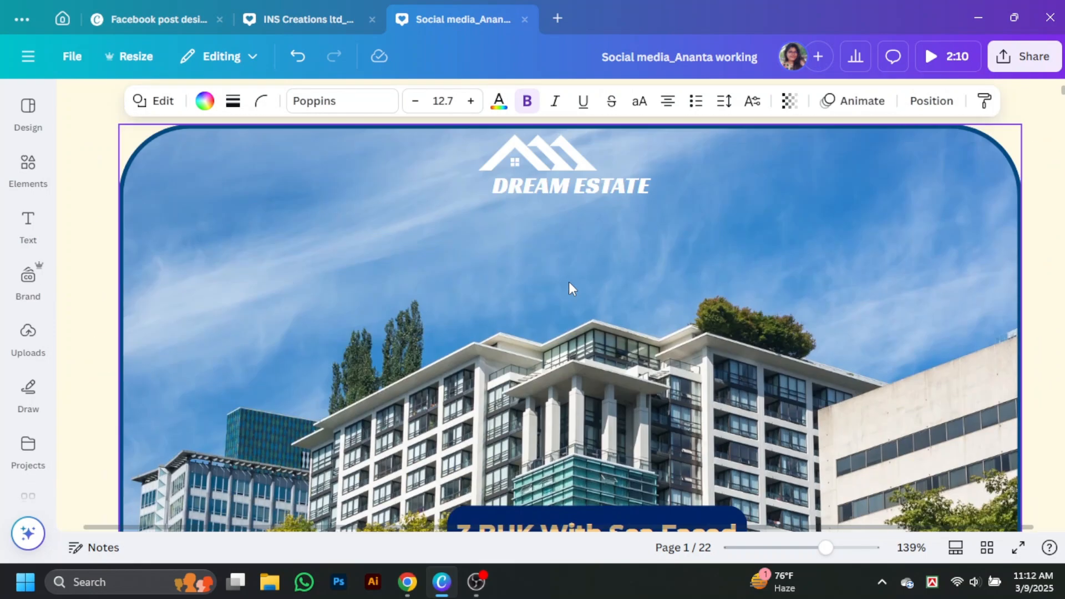
scroll(570, 285, "down", 10)
Add a small black body text box left of the QR code and start entering the phone number
left_click(27, 227)
left_click(236, 375)
left_click_drag(798, 237, 604, 342)
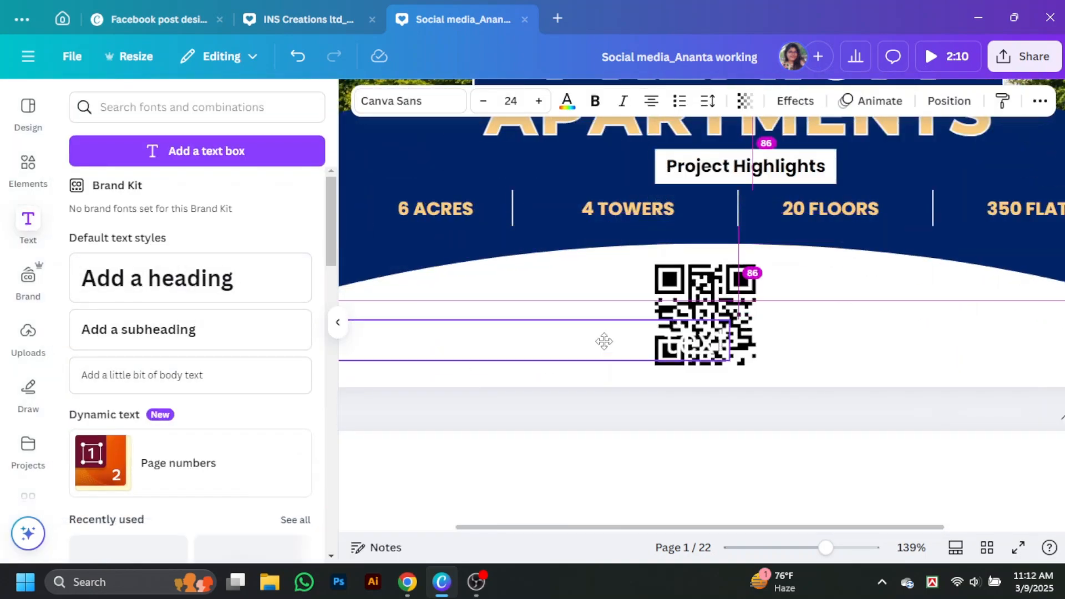
left_click(566, 101)
left_click(129, 218)
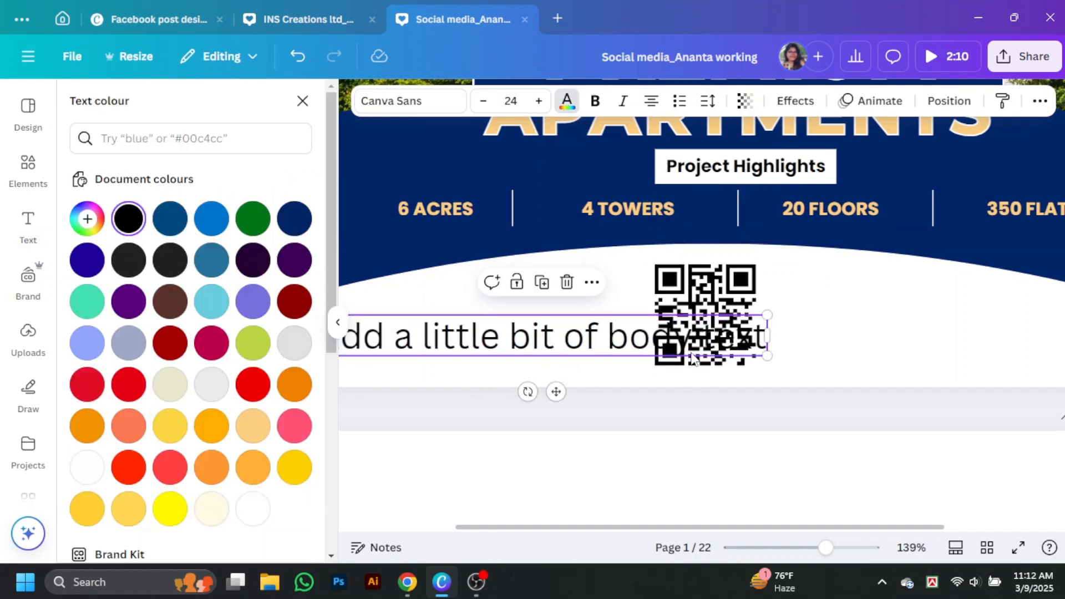
left_click_drag(754, 351, 470, 331)
left_click(303, 101)
left_click_drag(263, 321, 326, 313)
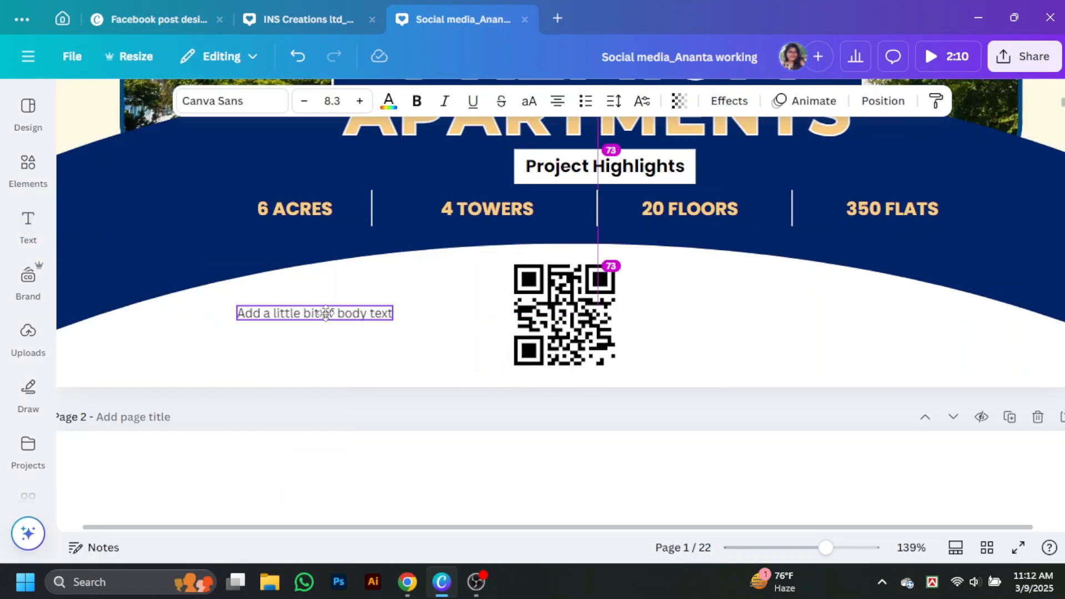
double_click(335, 308)
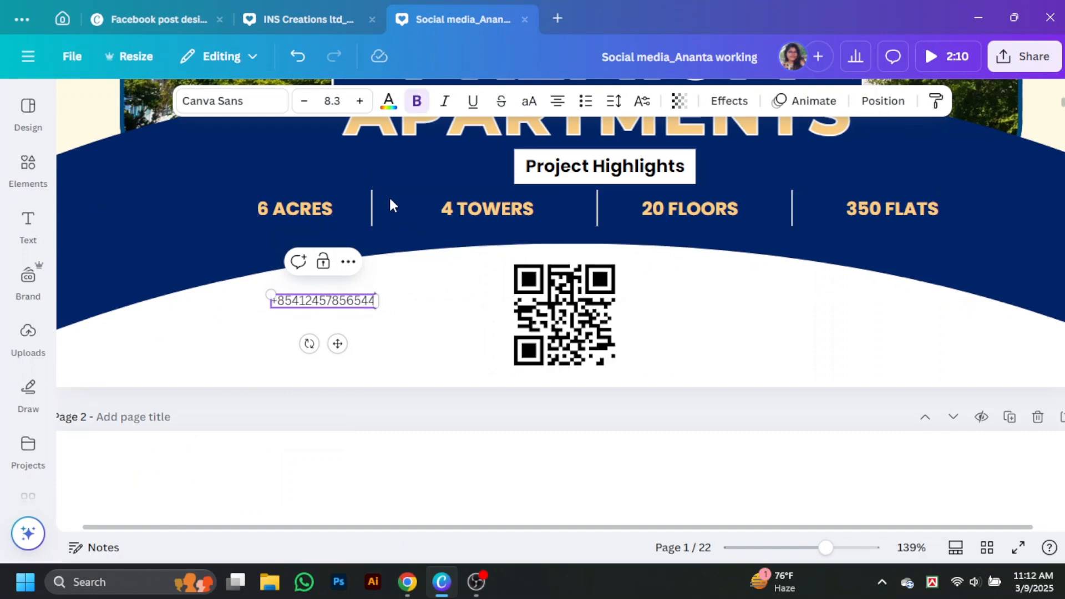
Set the number in Poppins and duplicate it as a second contact line below
left_click(233, 100)
scroll(133, 299, "up", 5)
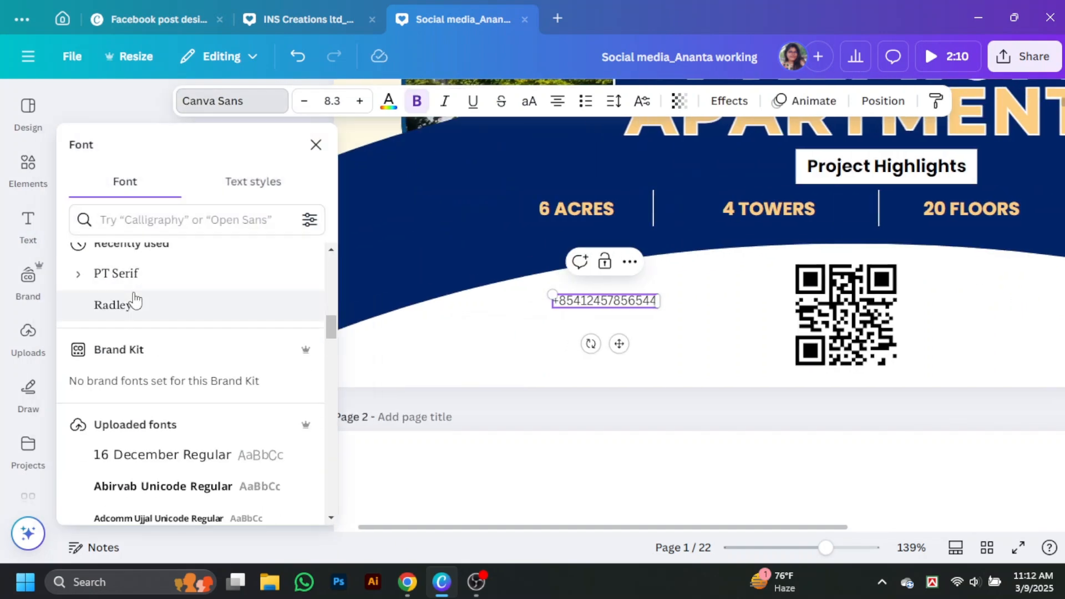
scroll(145, 407, "down", 5)
scroll(145, 402, "up", 3)
left_click(145, 404)
left_click(315, 145)
left_click(248, 409)
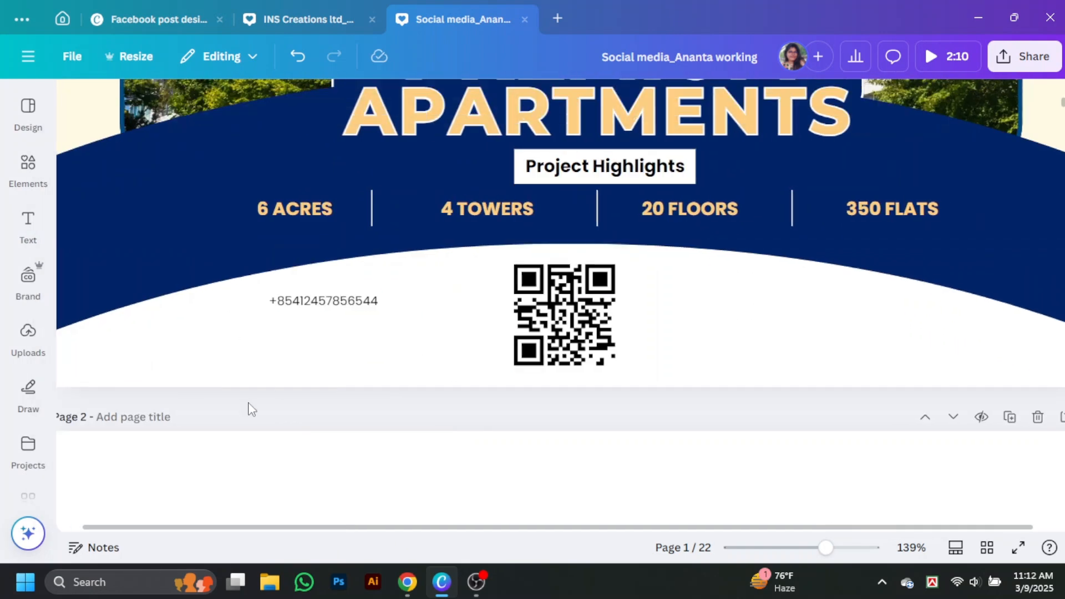
left_click_drag(319, 301, 327, 322)
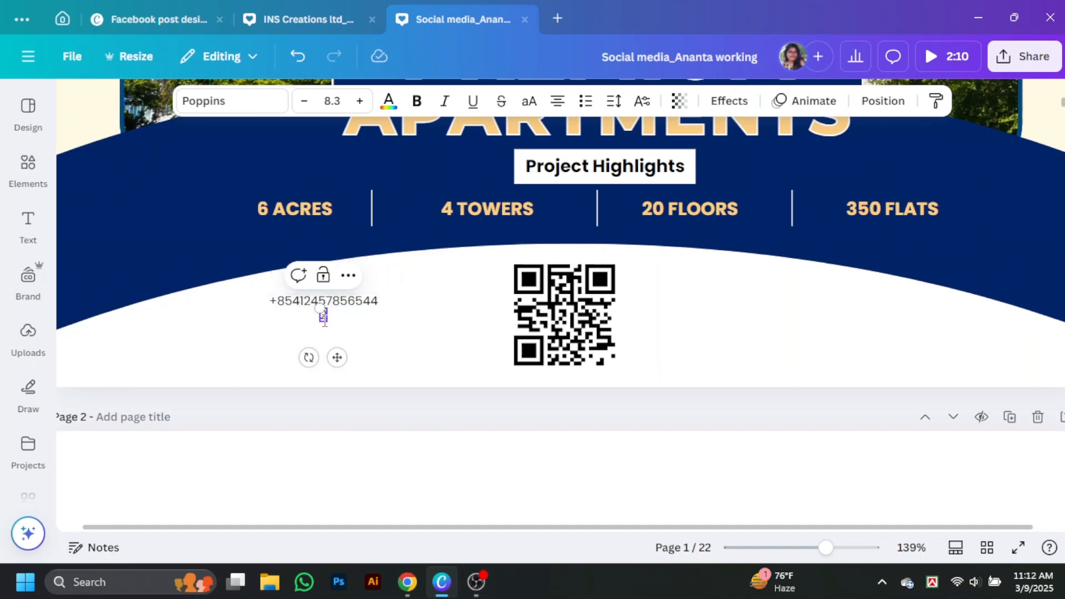
key("Num_Lock")
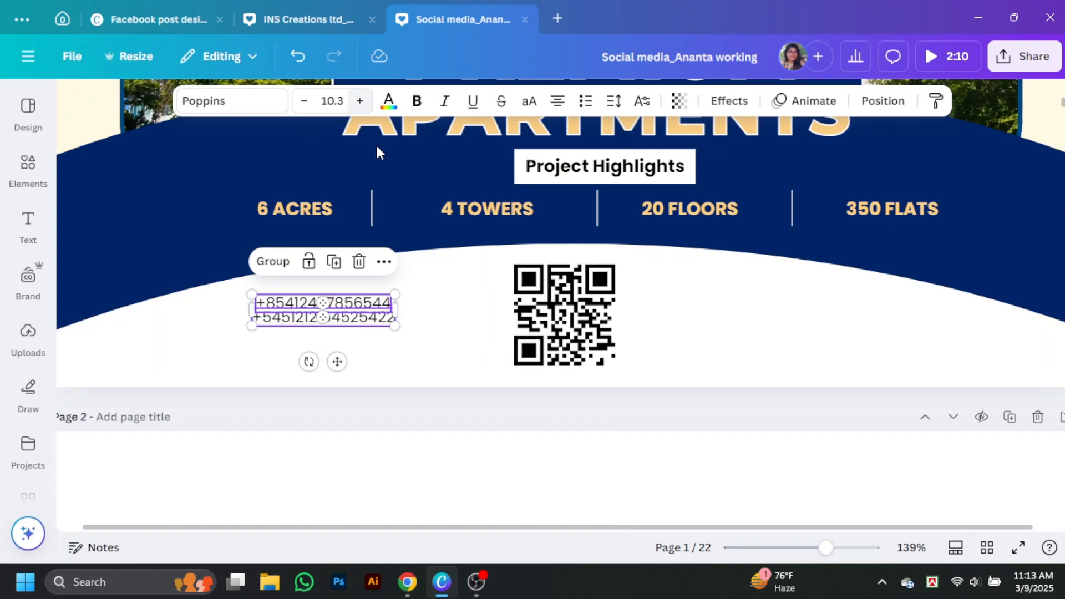
left_click(413, 328)
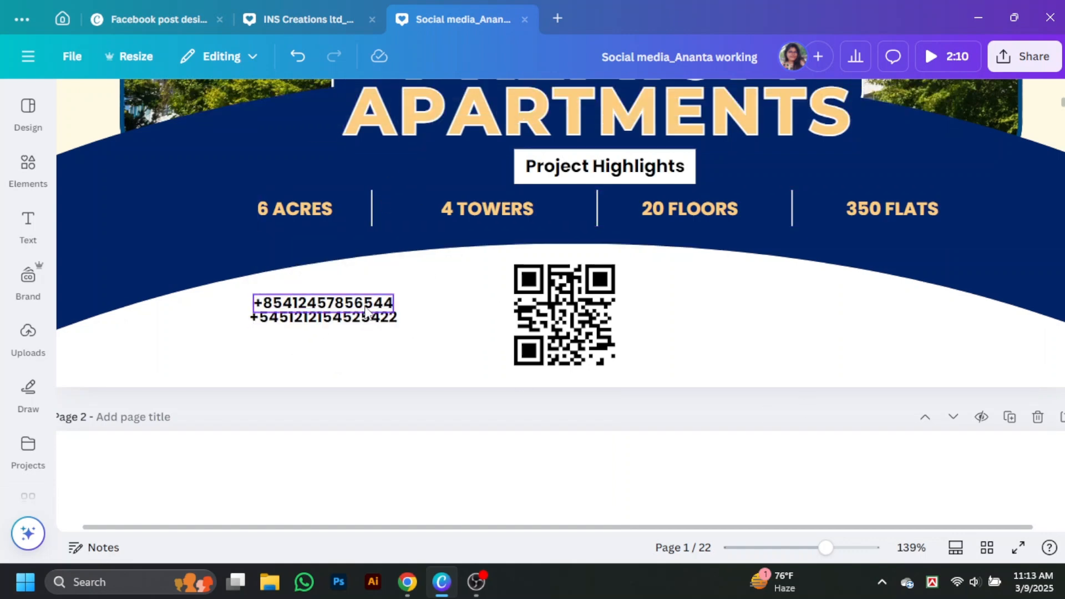
Set the second line to size 10, align it left, and remove stray digits from both lines
left_click(366, 311)
left_click(363, 317)
left_click(332, 100)
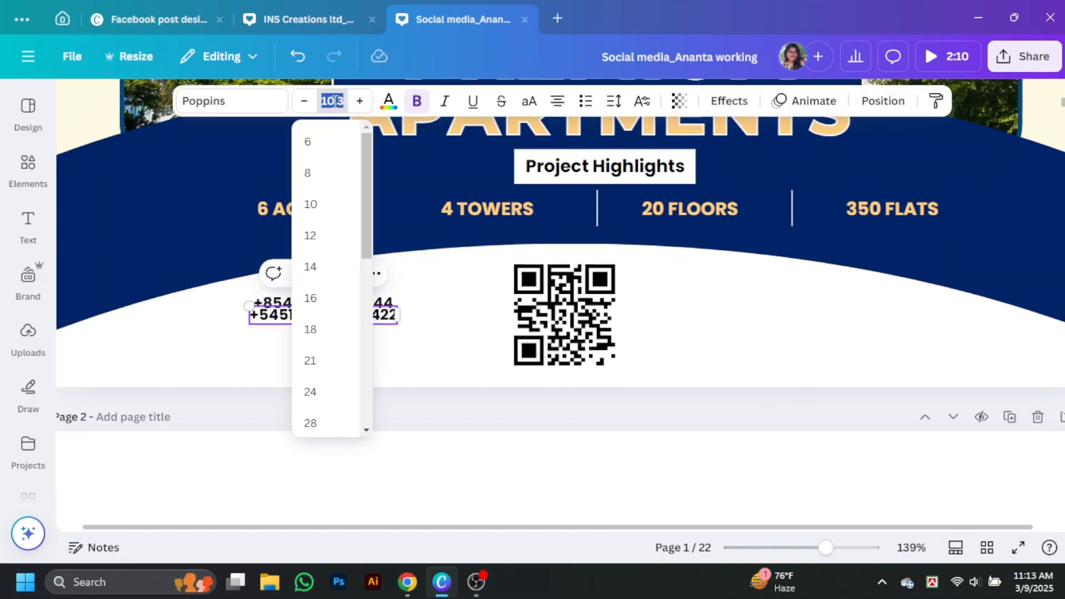
left_click(311, 204)
double_click(340, 315)
left_click(343, 315)
key("BackSpace")
left_click(424, 323)
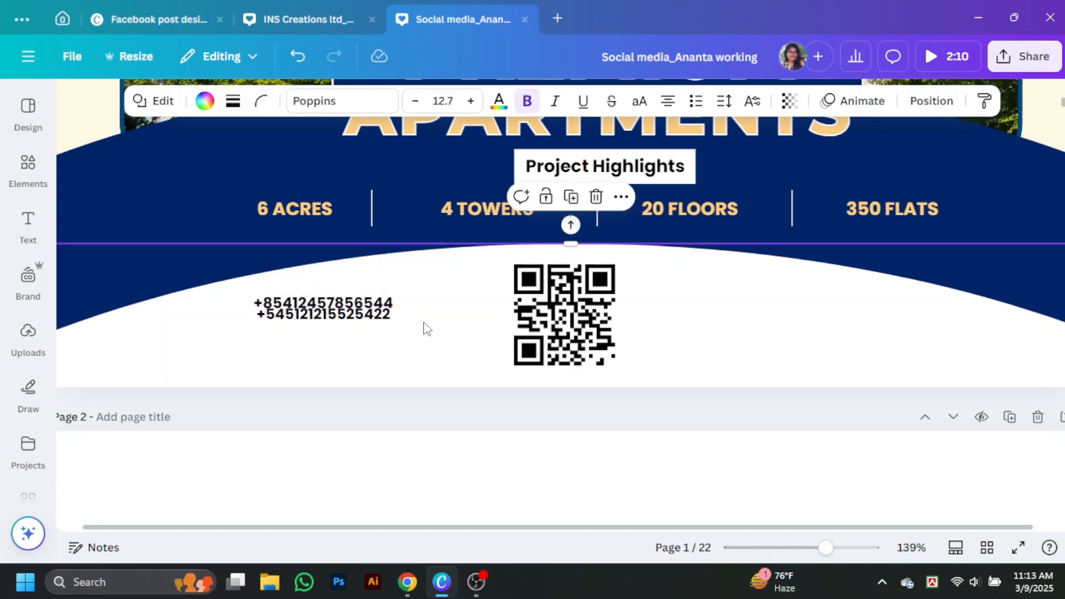
left_click_drag(356, 321, 346, 325)
double_click(373, 303)
key("BackSpace")
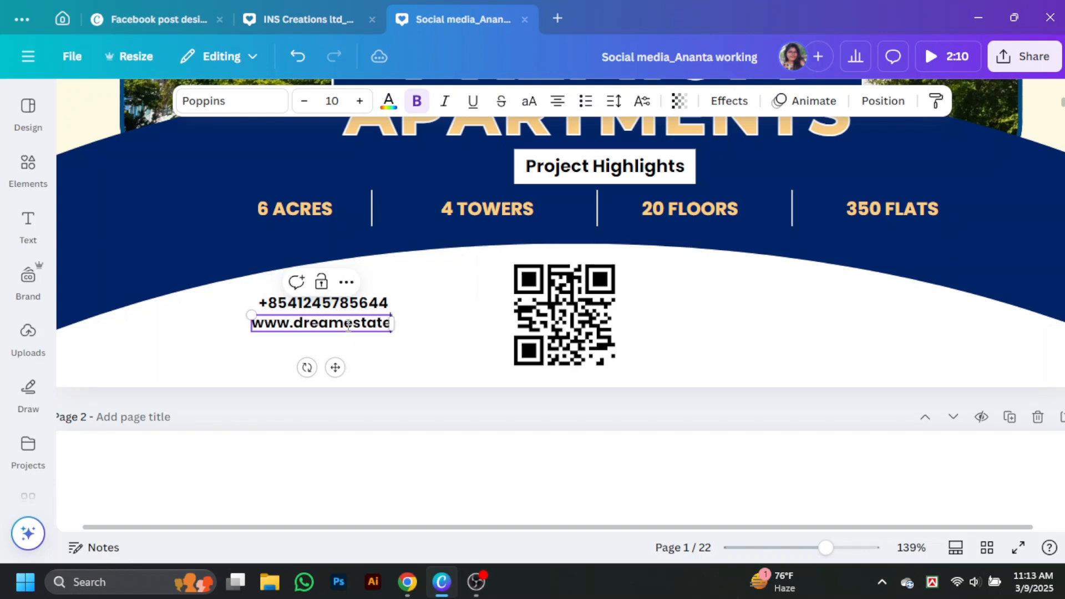
Shift the two contact lines left and align the phone line with the website line
left_click_drag(365, 309, 377, 345)
left_click(355, 347)
left_click_drag(366, 304, 371, 304)
Search the graphics for 'phone' and add a black phone icon
left_click(34, 169)
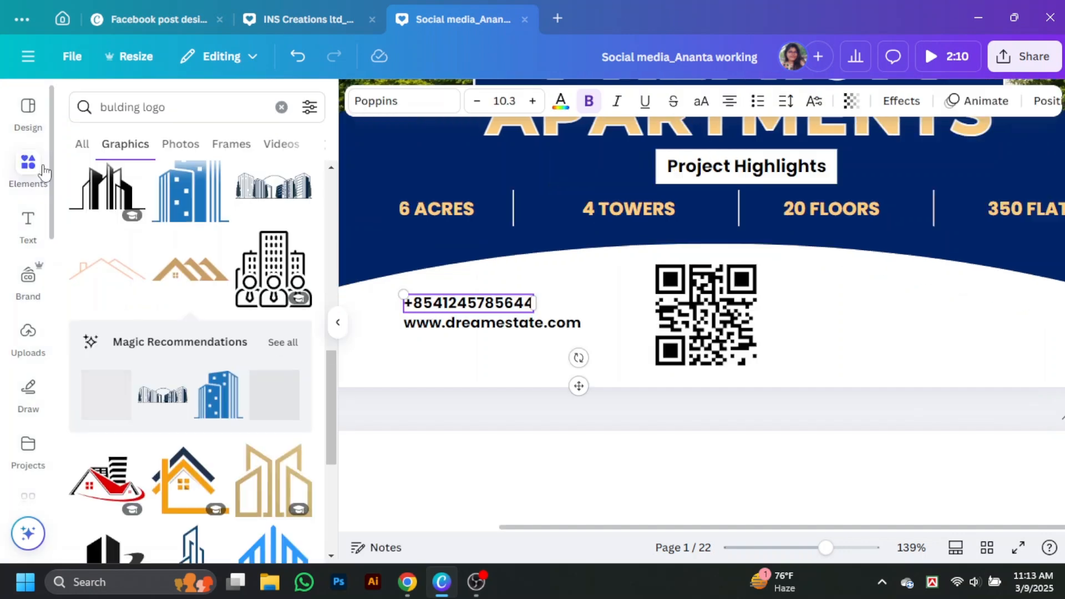
left_click_drag(166, 107, 36, 119)
key("BackSpace")
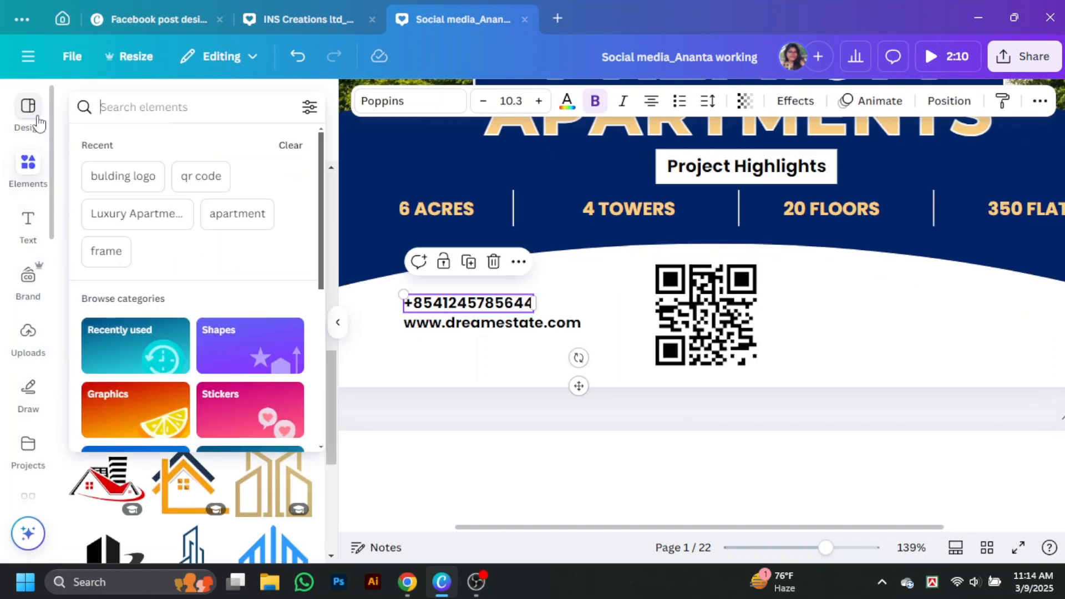
type("phone")
key("Return")
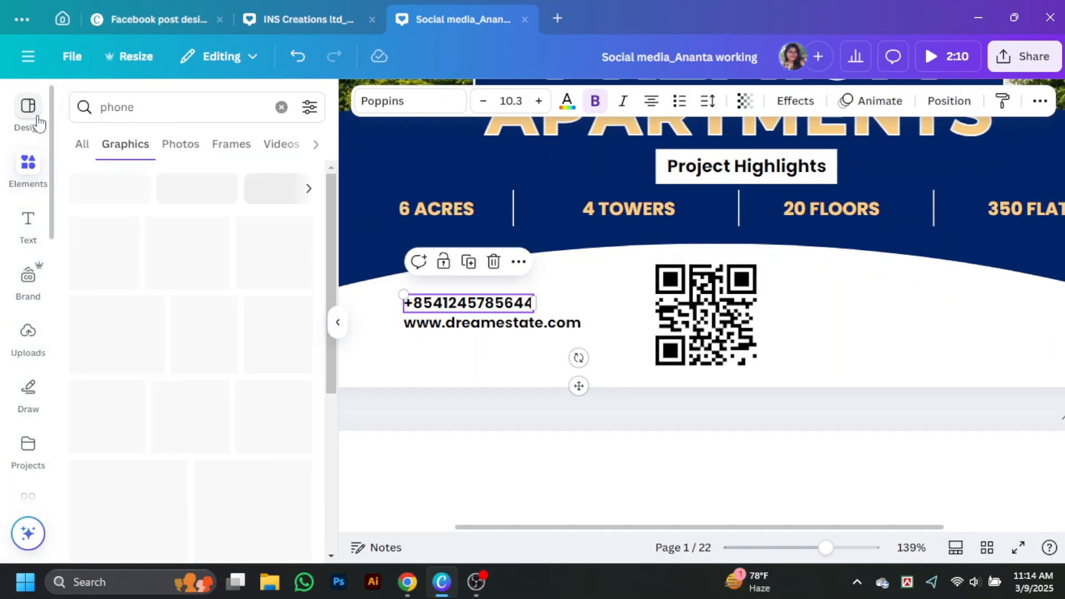
left_click(204, 257)
left_click_drag(161, 108, 17, 116)
type("web")
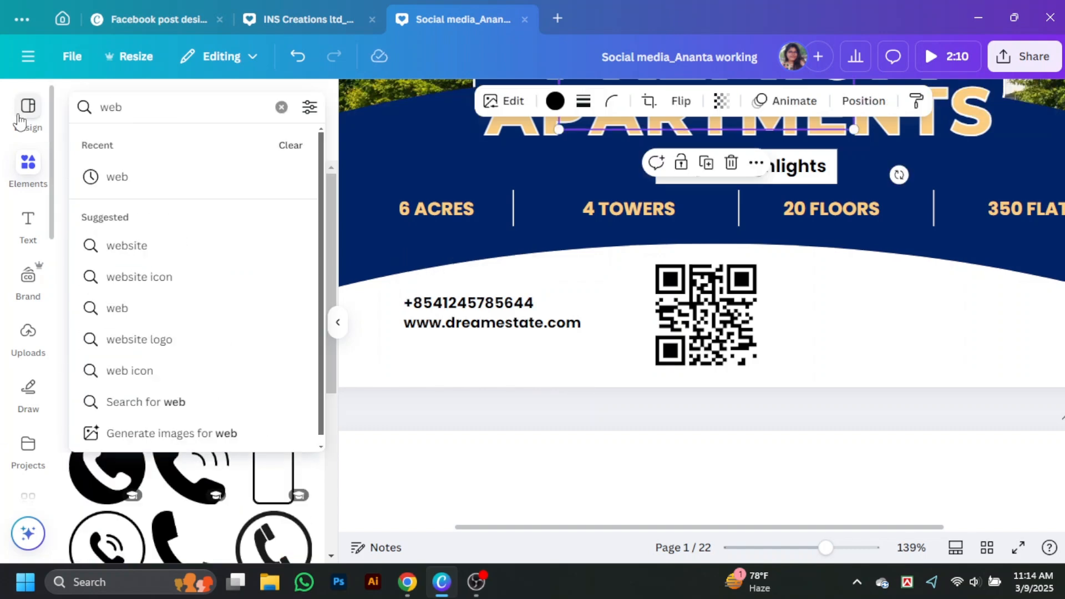
key("Return")
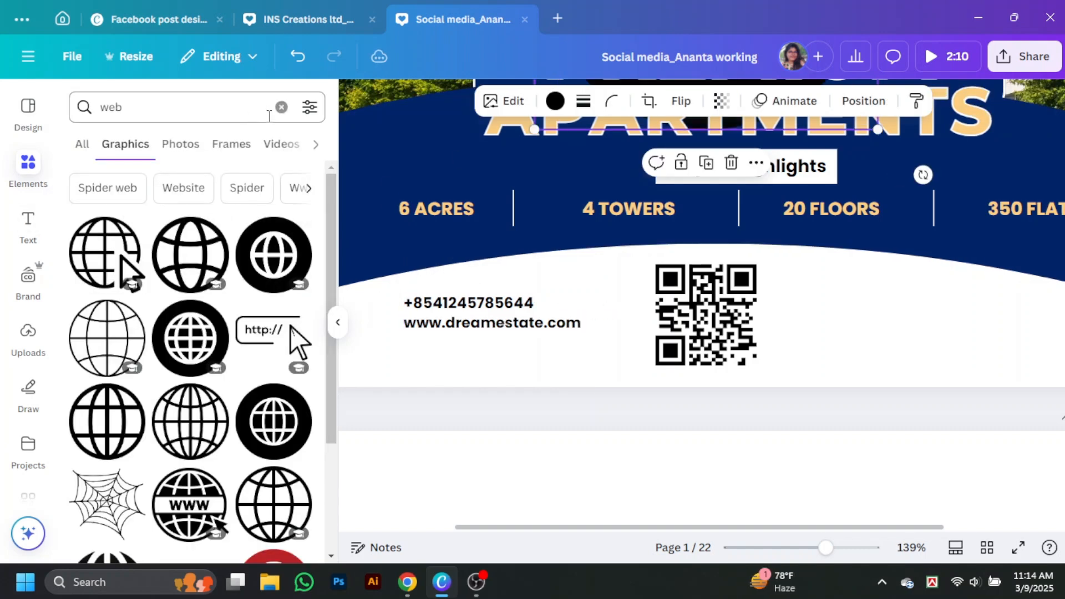
left_click(282, 107)
left_click(342, 323)
scroll(631, 146, "up", 3)
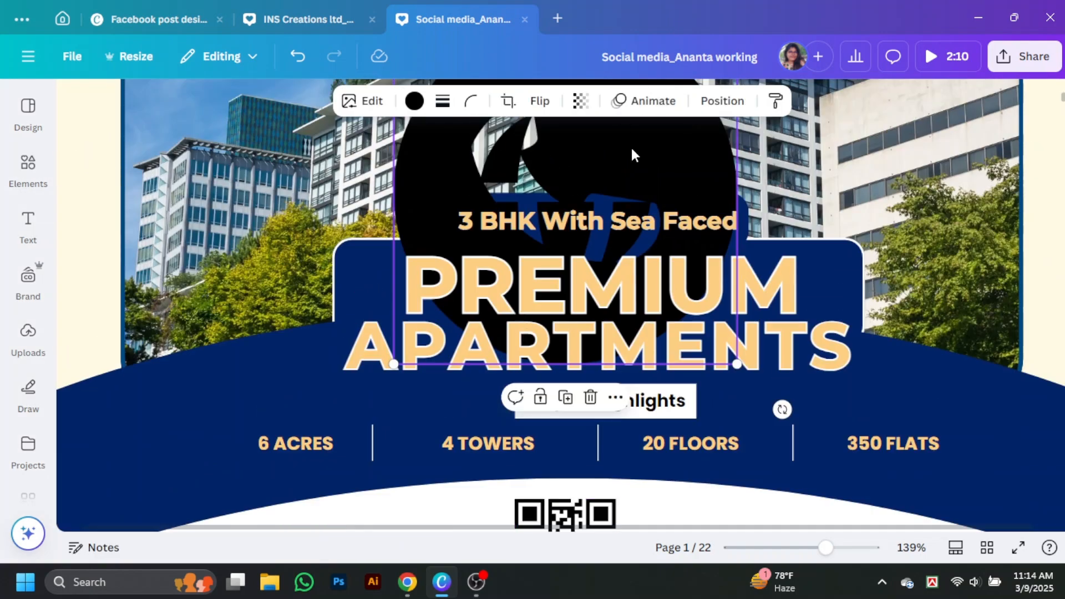
left_click_drag(631, 147, 564, 235)
scroll(564, 235, "down", 3)
left_click_drag(671, 452, 252, 324)
left_click(377, 148)
left_click(363, 161)
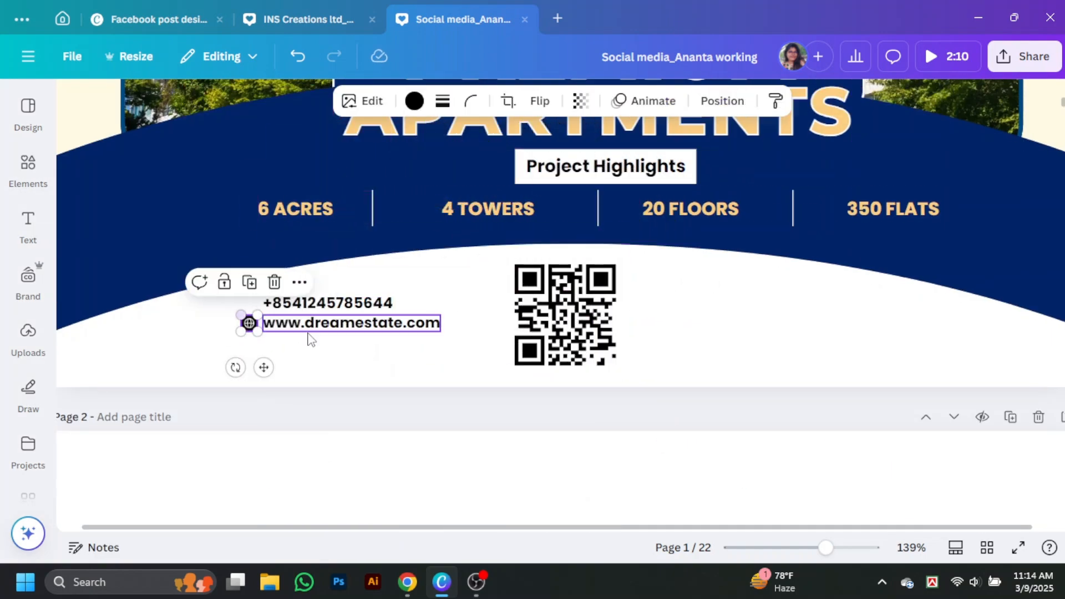
Resize the phone icon and place it beside the phone number line
scroll(309, 338, "up", 5)
left_click(603, 238)
left_click_drag(602, 238, 507, 269)
scroll(507, 269, "down", 4)
left_click_drag(616, 209, 249, 373)
left_click(198, 382)
left_click_drag(824, 549, 841, 548)
left_click_drag(692, 528, 392, 539)
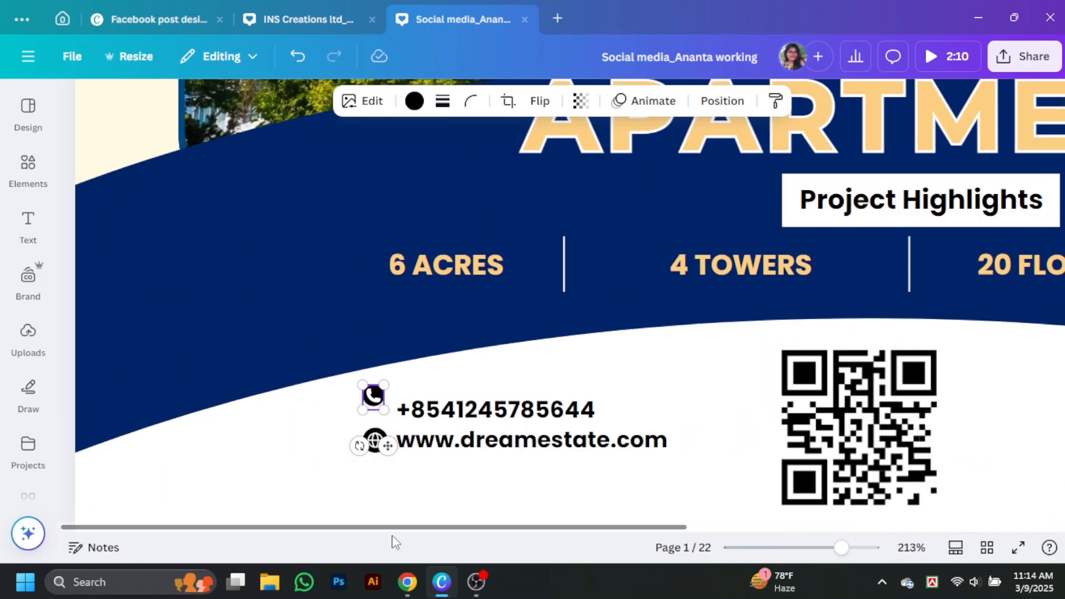
left_click_drag(384, 410, 375, 409)
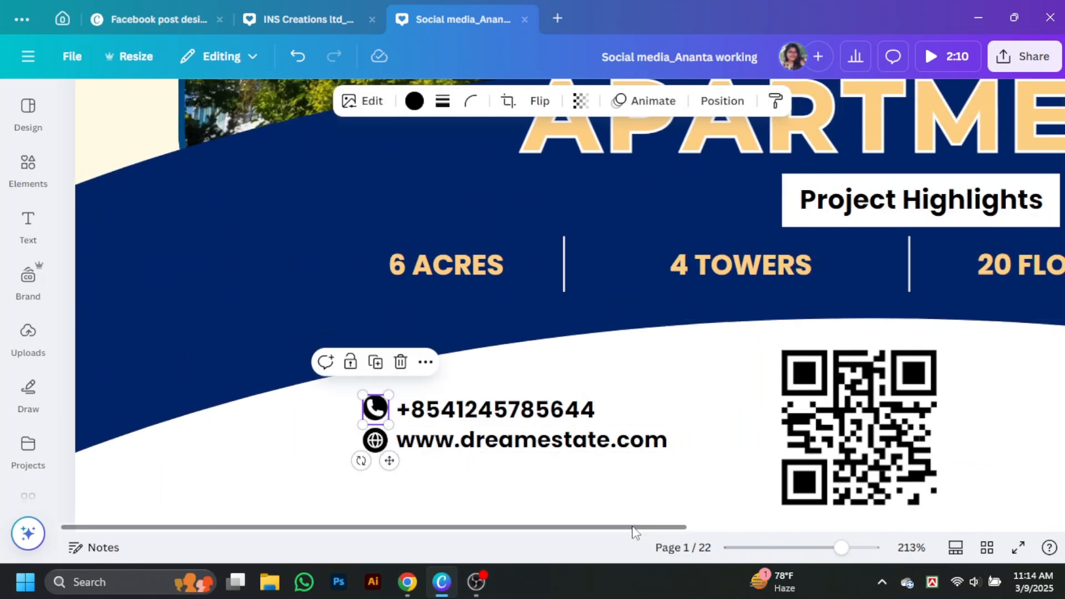
left_click_drag(841, 548, 809, 548)
Nudge the phone and globe contact block slightly right and down
left_click(946, 278)
left_click(366, 372)
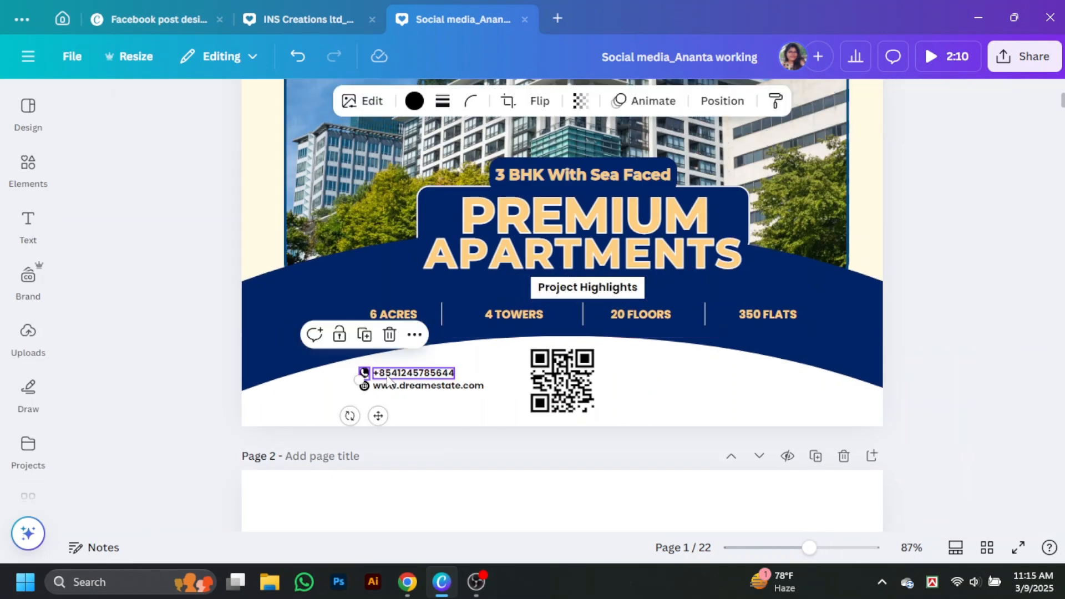
left_click(384, 374, "shift")
left_click(365, 385, "shift")
left_click_drag(395, 393, 406, 398)
left_click(993, 358)
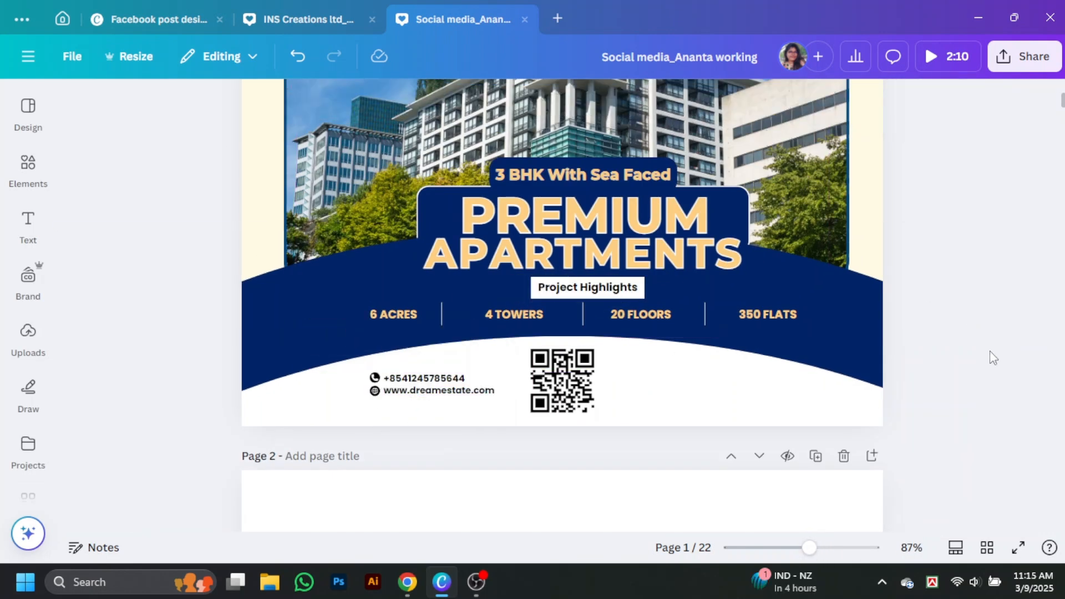
Give the QR code a solid navy border
left_click(562, 381)
left_click(442, 100)
left_click(397, 145)
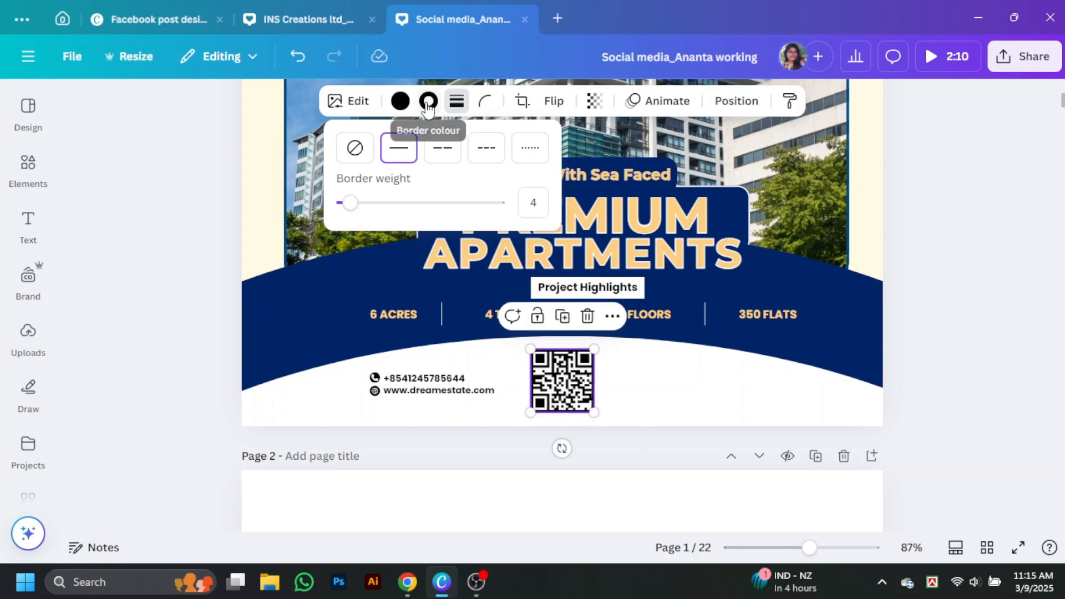
left_click(428, 100)
left_click(294, 263)
left_click(456, 101)
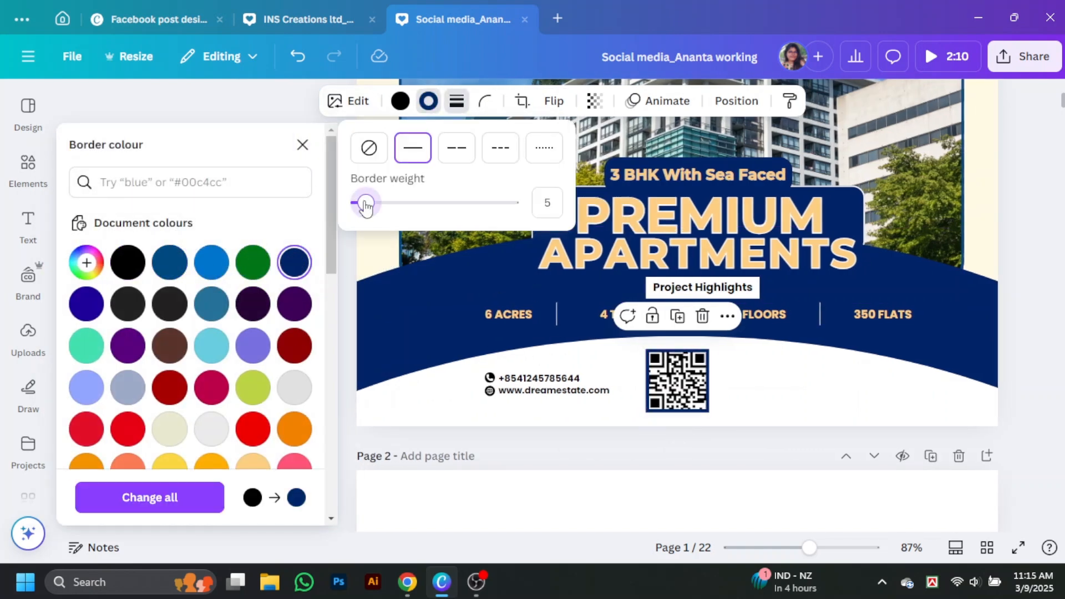
left_click(967, 340)
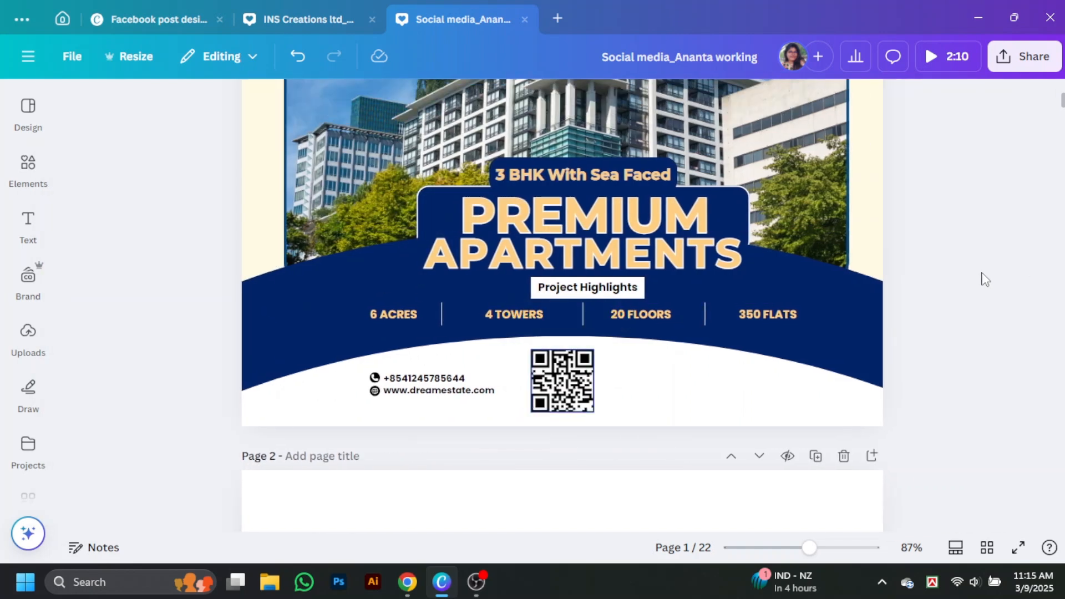
Place the copied phone and website lines right of the QR code, aligned together
left_click_drag(423, 378, 674, 366)
left_click_drag(481, 392, 726, 390)
mouse_move(690, 371)
left_mouse_down()
mouse_move(677, 369)
mouse_move(672, 389)
mouse_move(672, 376)
left_mouse_up()
double_click(673, 376)
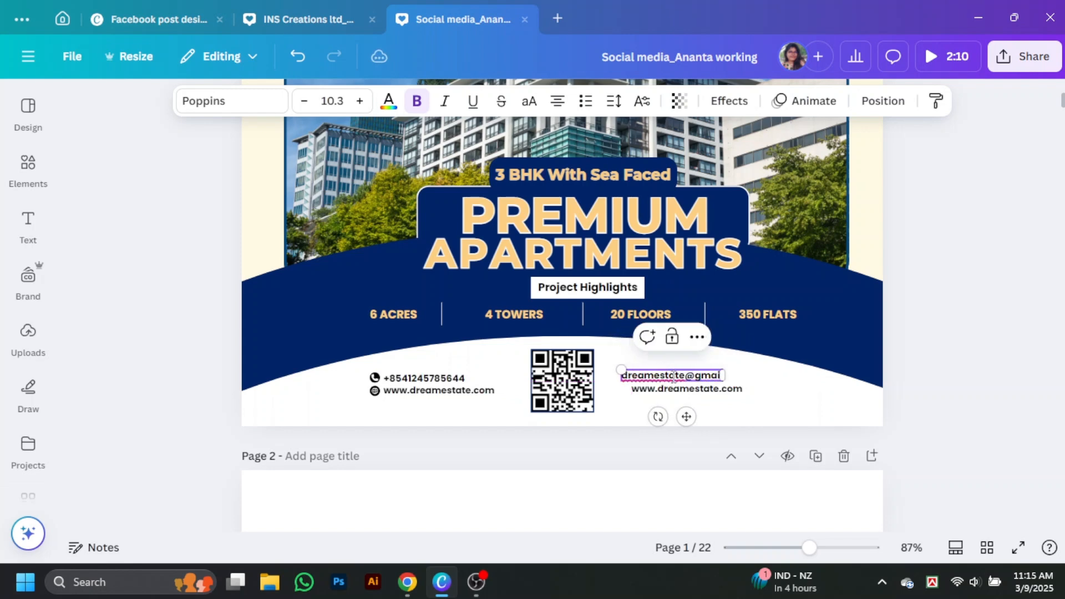
left_click_drag(671, 377, 687, 379)
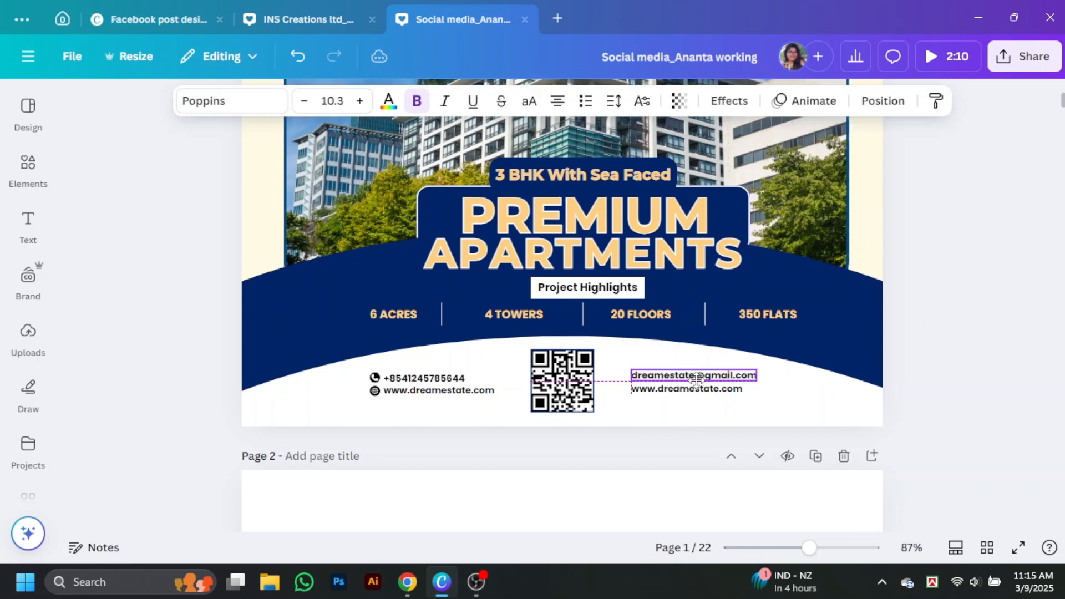
double_click(698, 390)
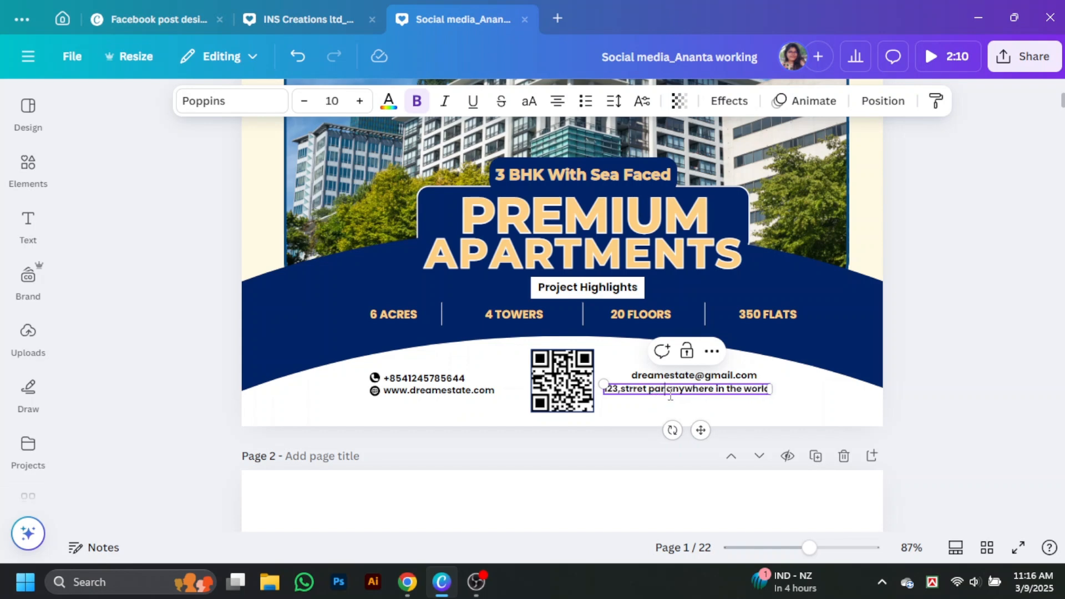
left_click_drag(704, 394, 731, 392)
left_click(693, 375)
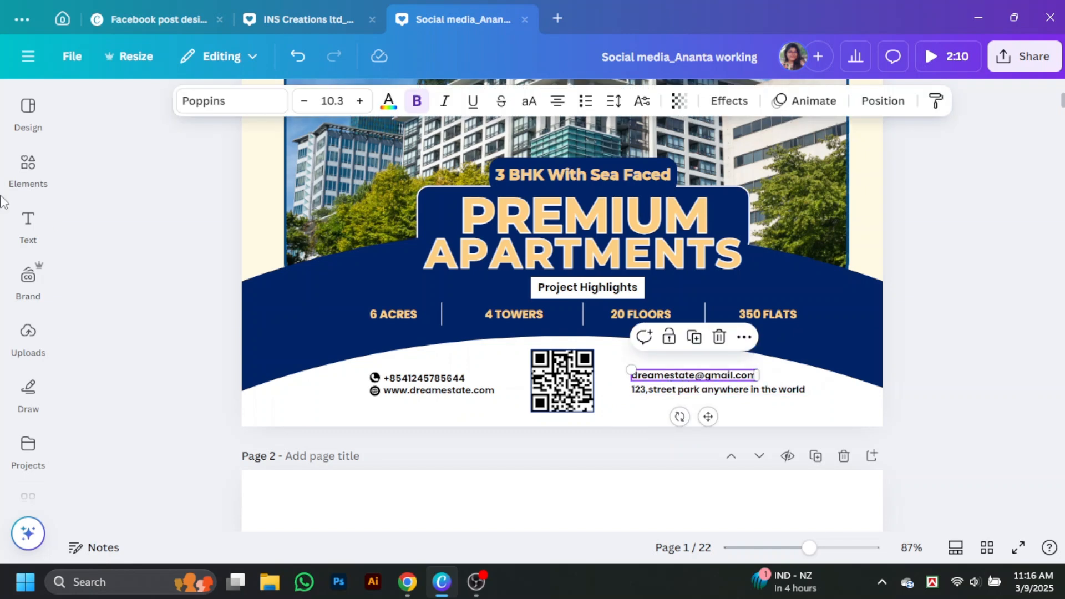
left_click(28, 166)
Add a black location-pin icon, sized 35×35, beside the address line
type("locat")
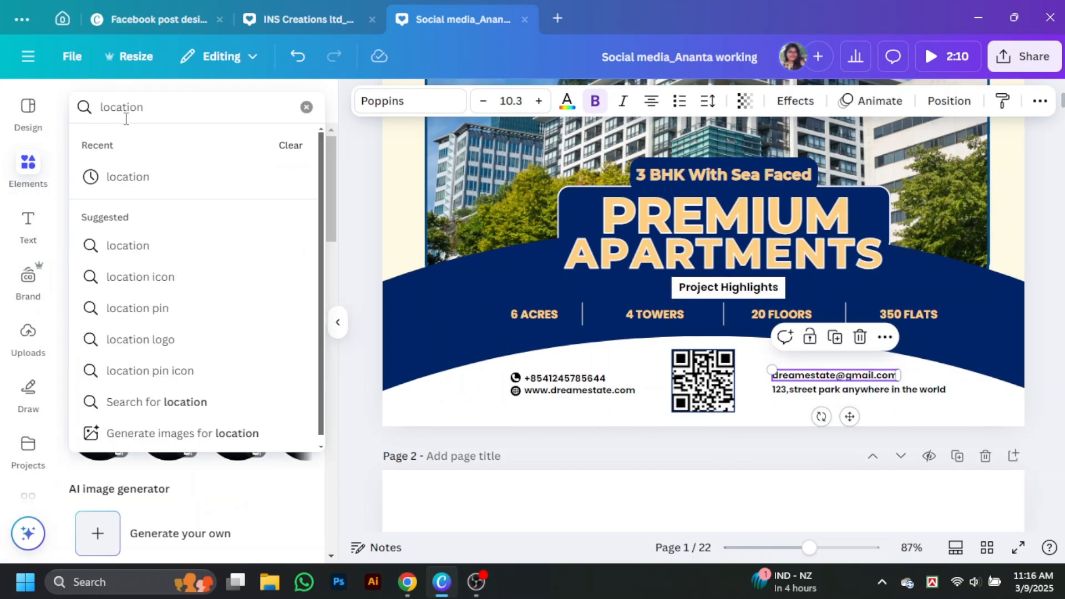
type("ion")
key("Return")
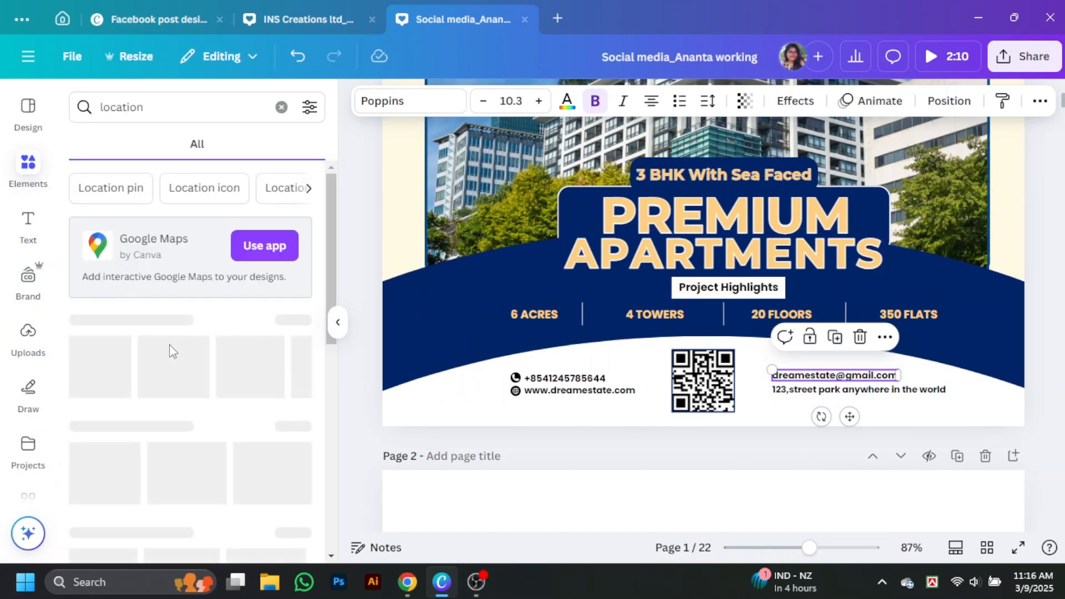
left_click(276, 376)
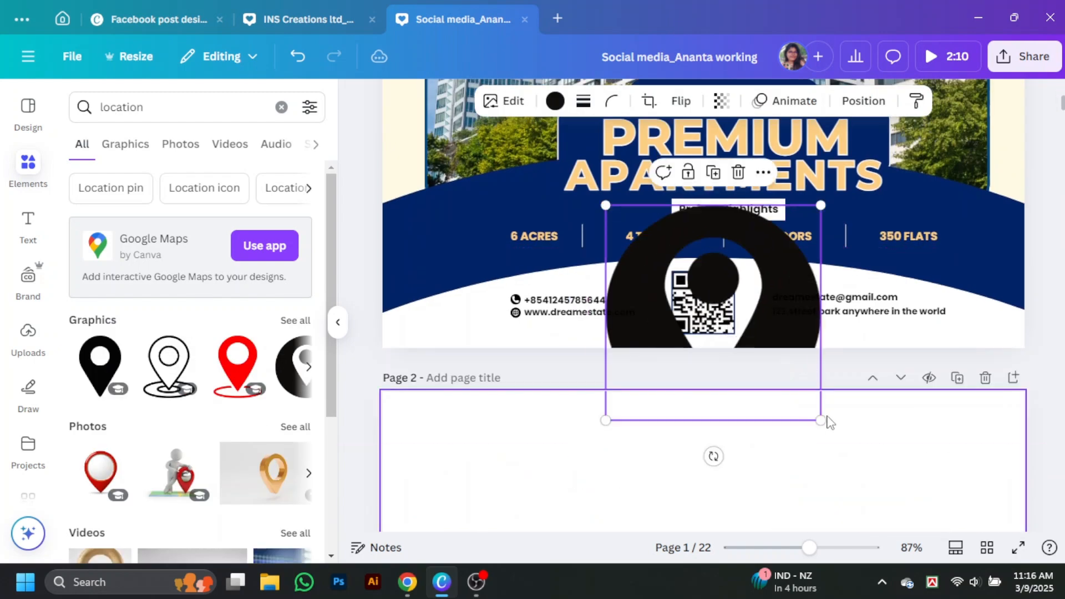
left_click_drag(824, 418, 757, 311)
left_click_drag(809, 548, 843, 548)
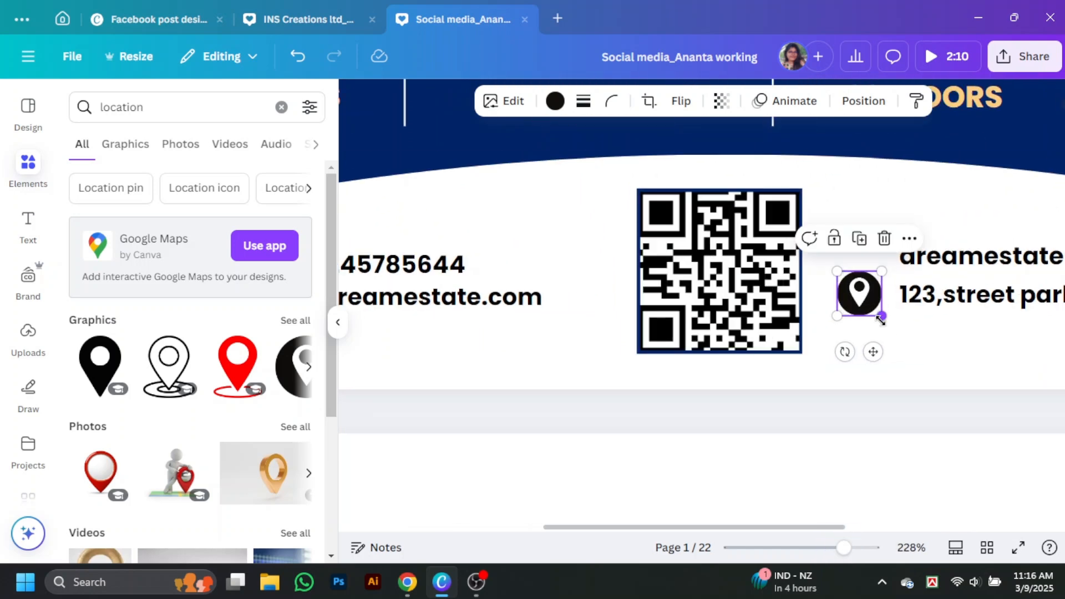
mouse_move(881, 317)
left_mouse_down()
mouse_move(867, 303)
mouse_move(881, 300)
left_mouse_up()
Search 'email' and place an envelope icon beside the email line
left_click(157, 107)
key("ctrl+a")
type("email")
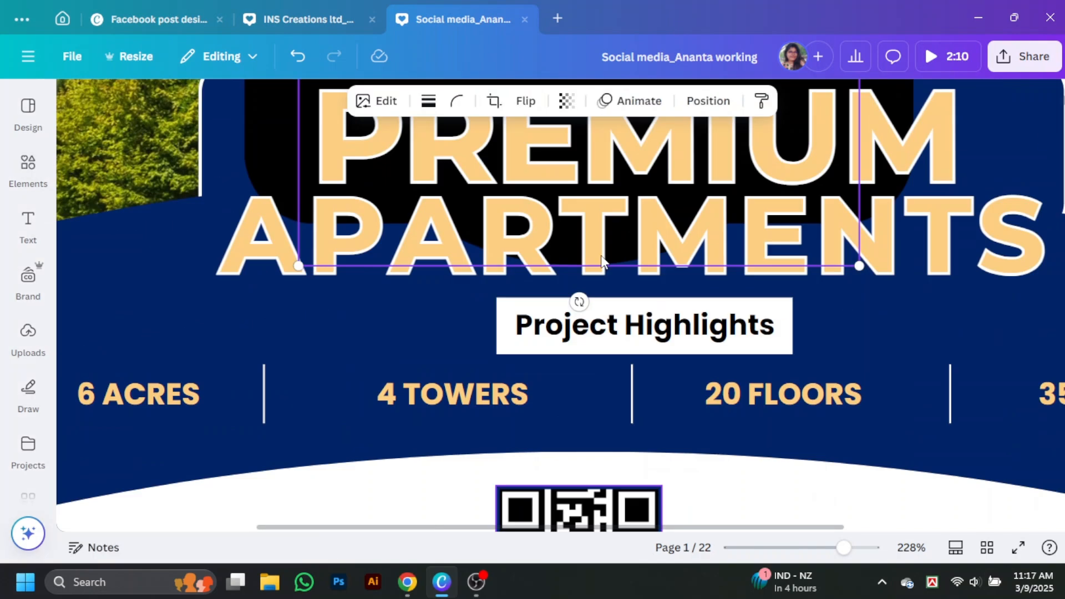
scroll(601, 257, "up", 4)
left_click_drag(570, 181, 785, 240)
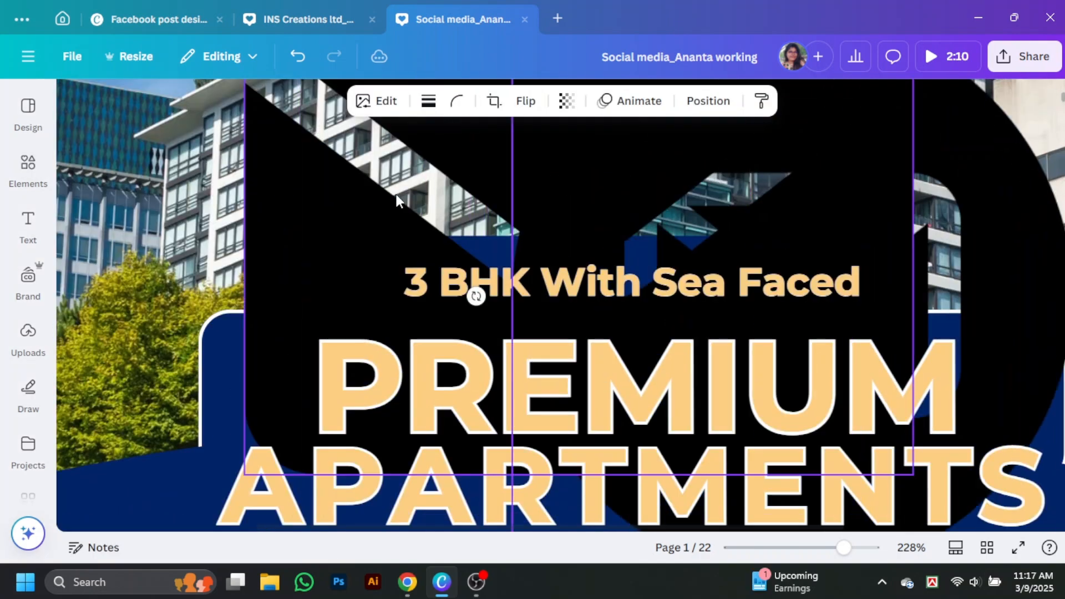
left_click_drag(396, 195, 320, 202)
left_click(528, 446)
scroll(854, 222, "down", 10)
left_click_drag(875, 248, 615, 196)
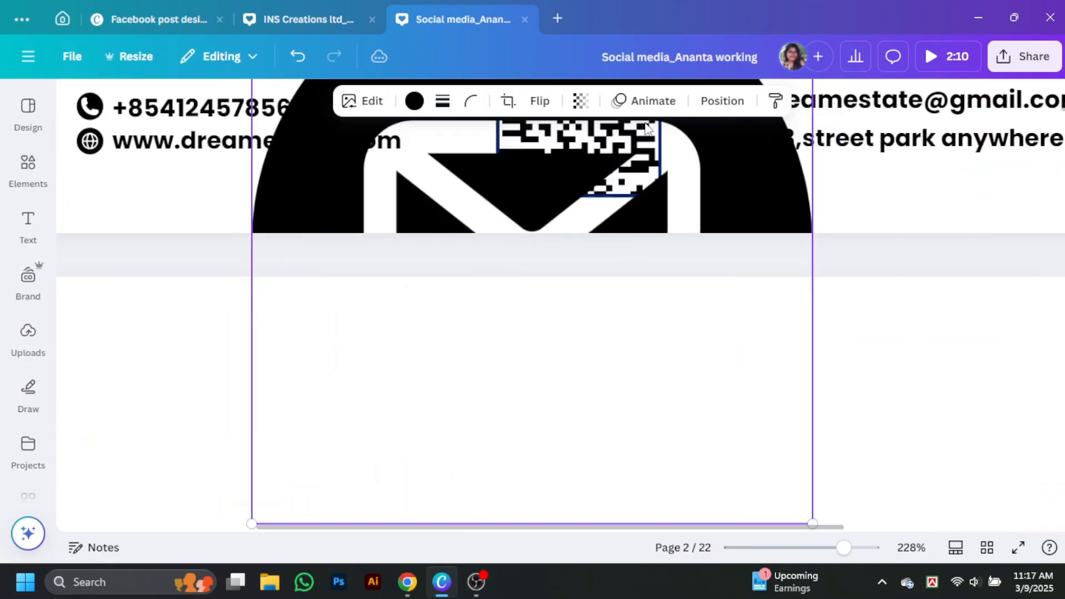
left_click_drag(812, 522, 769, 337)
scroll(554, 305, "up", 4)
Fine-tune the location pin's size and position next to the address
left_click(772, 373)
left_click_drag(783, 387, 771, 375)
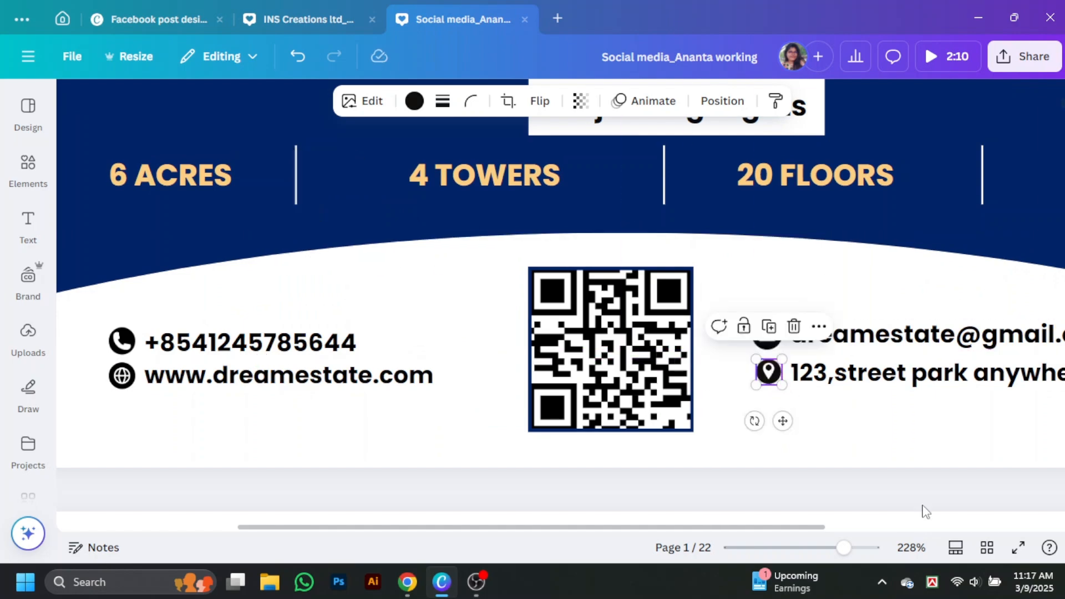
left_click_drag(844, 548, 807, 547)
left_click(567, 267)
left_click(623, 269)
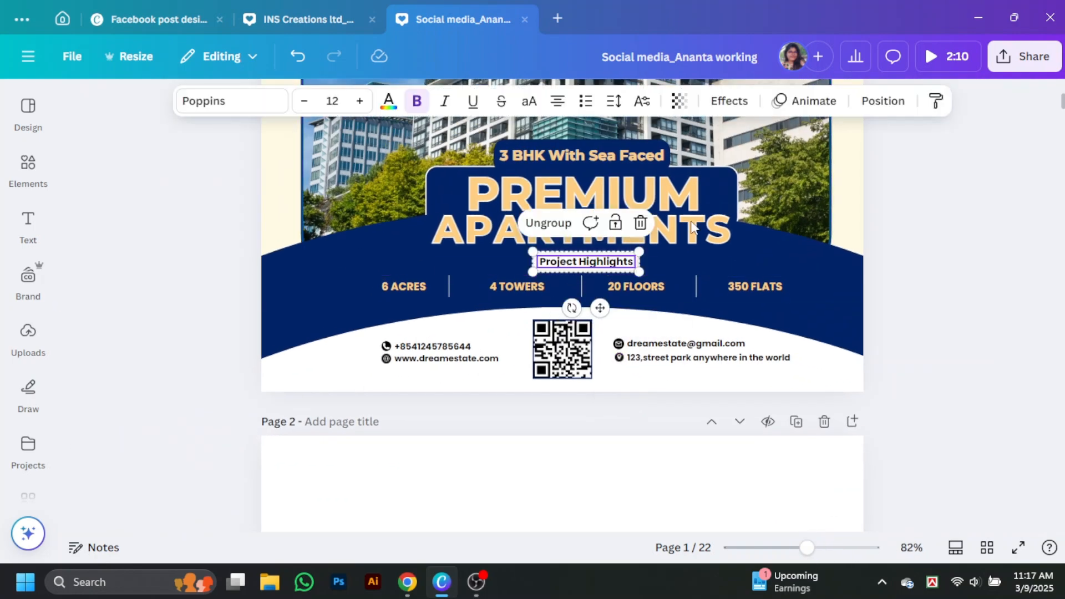
Centre the Project Highlights label on the page
left_click(883, 100)
left_click(253, 376)
key("Escape")
Centre the 3 BHK With Sea Faced box and APARTMENTS text together on the page
left_click(958, 226)
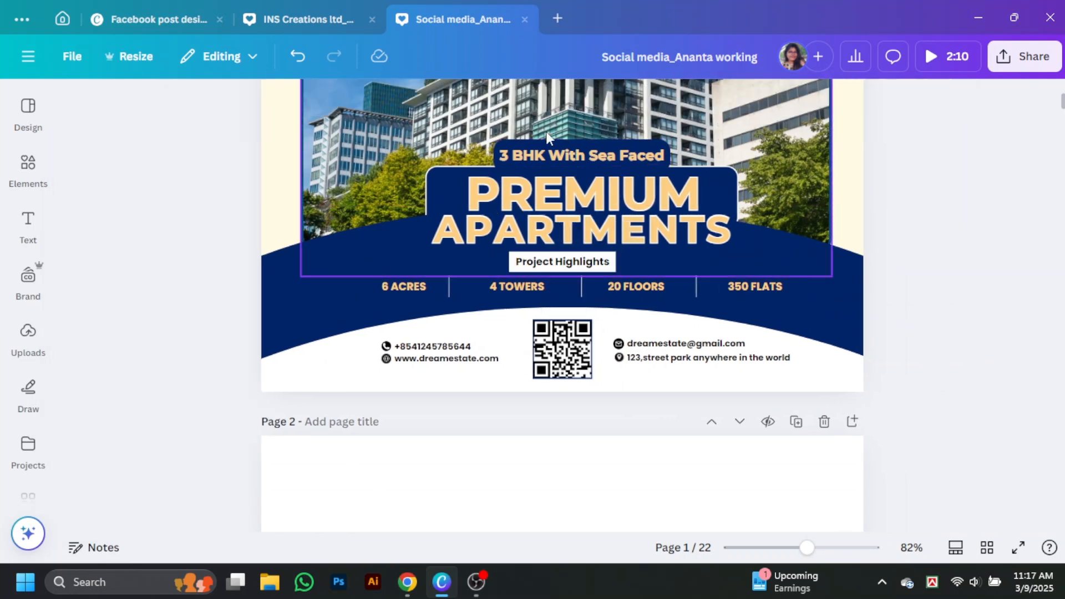
left_click(564, 155)
left_click(524, 196)
left_click(540, 268)
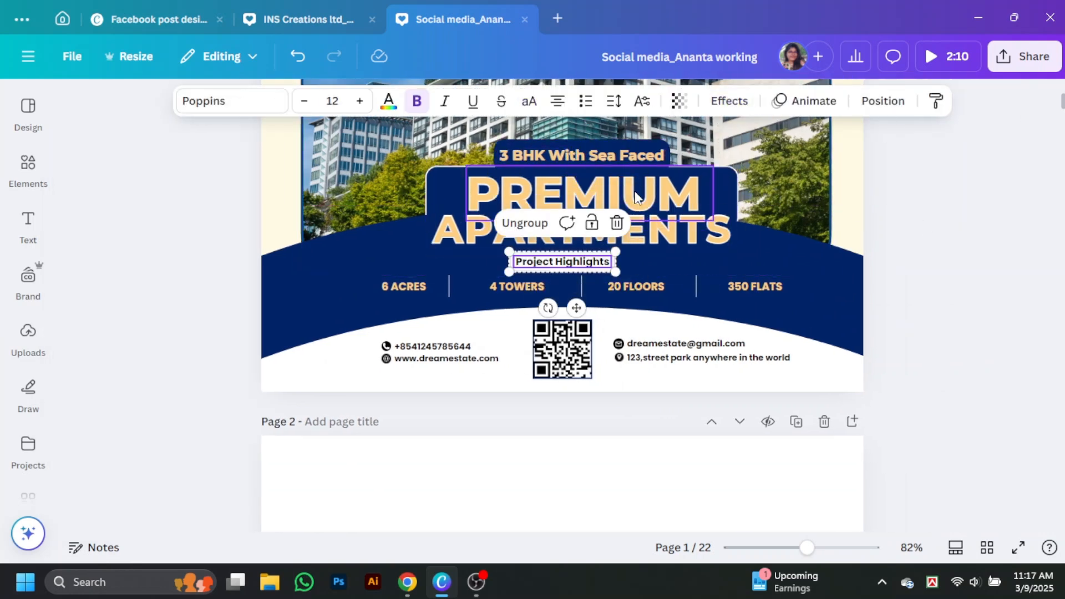
left_click(560, 153, "shift")
left_click(446, 218, "shift")
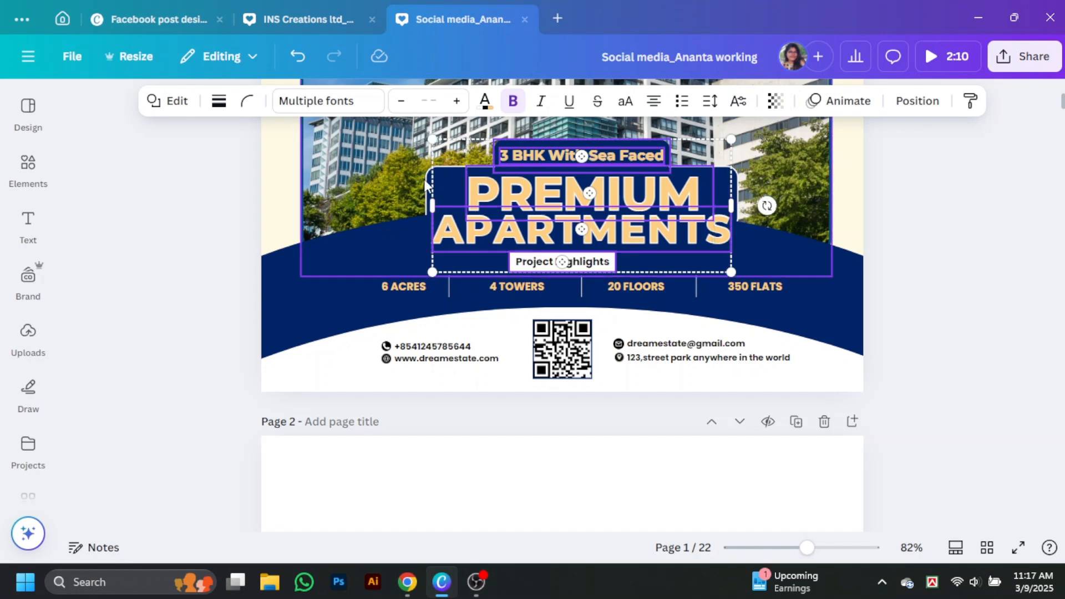
left_click(921, 102)
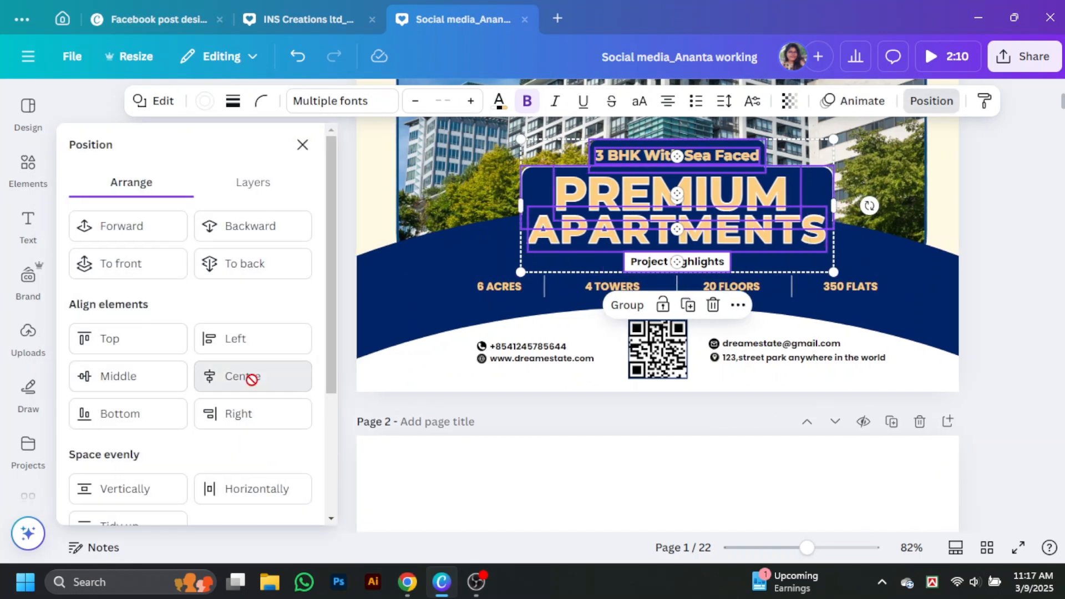
left_click(250, 376)
left_click(1039, 255)
Widen the headline's navy box slightly
left_click(719, 200)
left_click_drag(737, 198, 736, 217)
left_click(1003, 256)
scroll(628, 189, "down", 2)
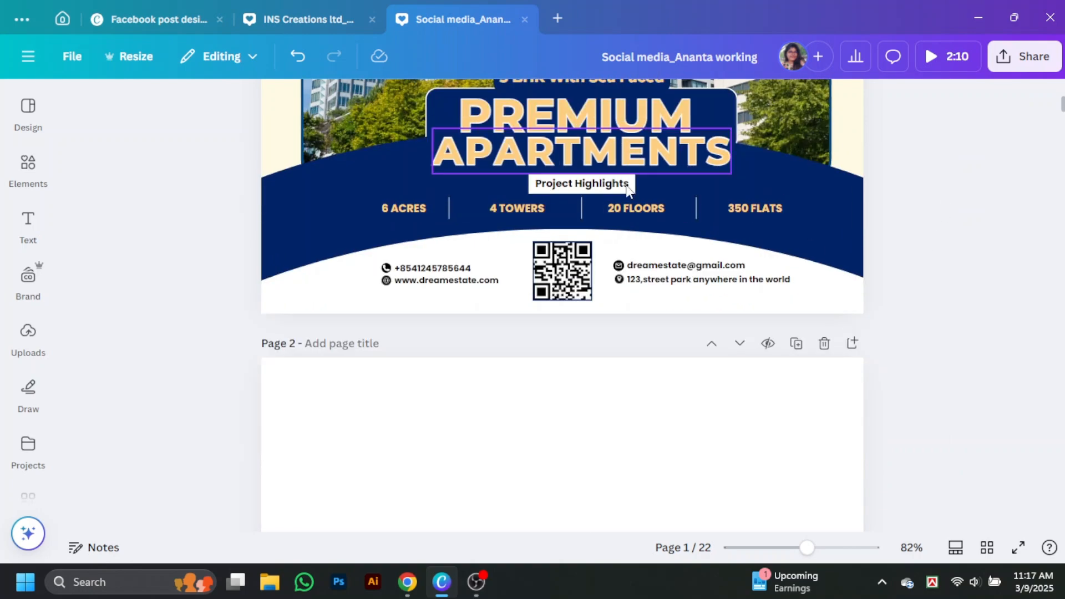
Preview the design in full-screen presentation mode
left_click(1019, 548)
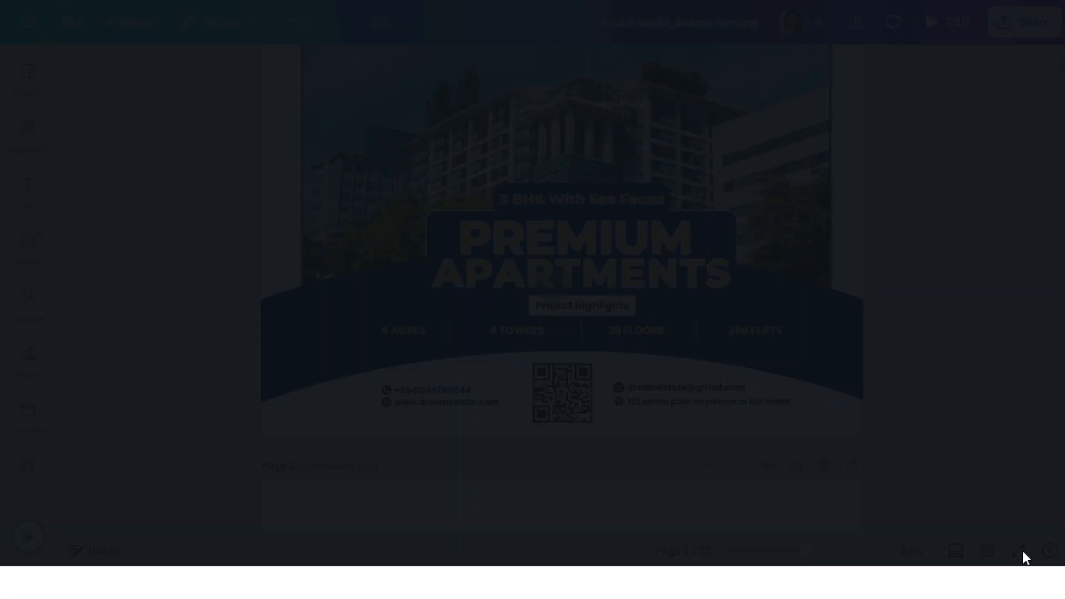
key("Escape")
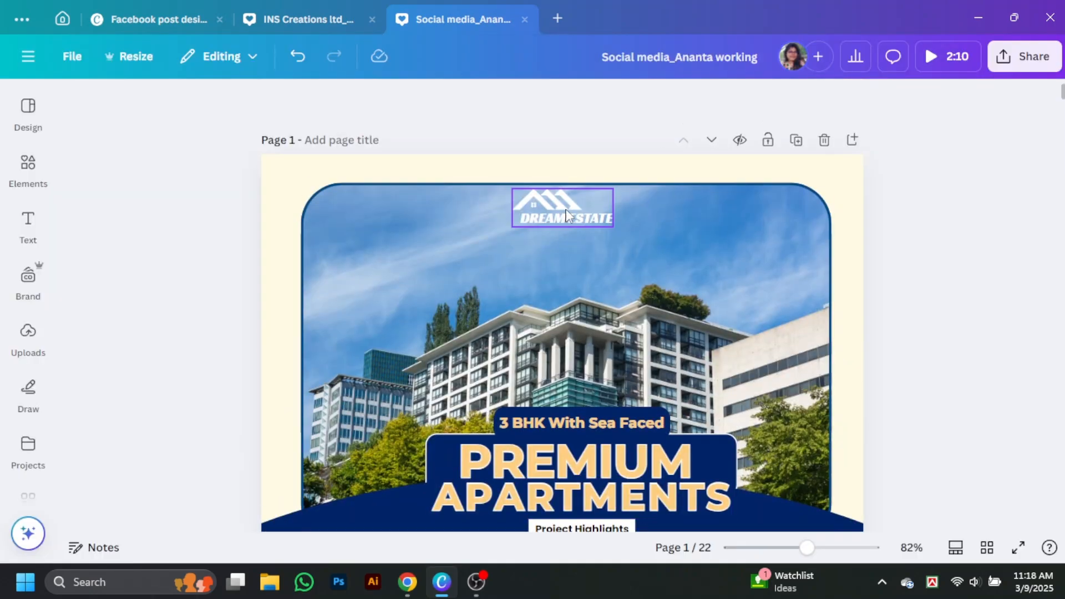
left_click(1019, 548)
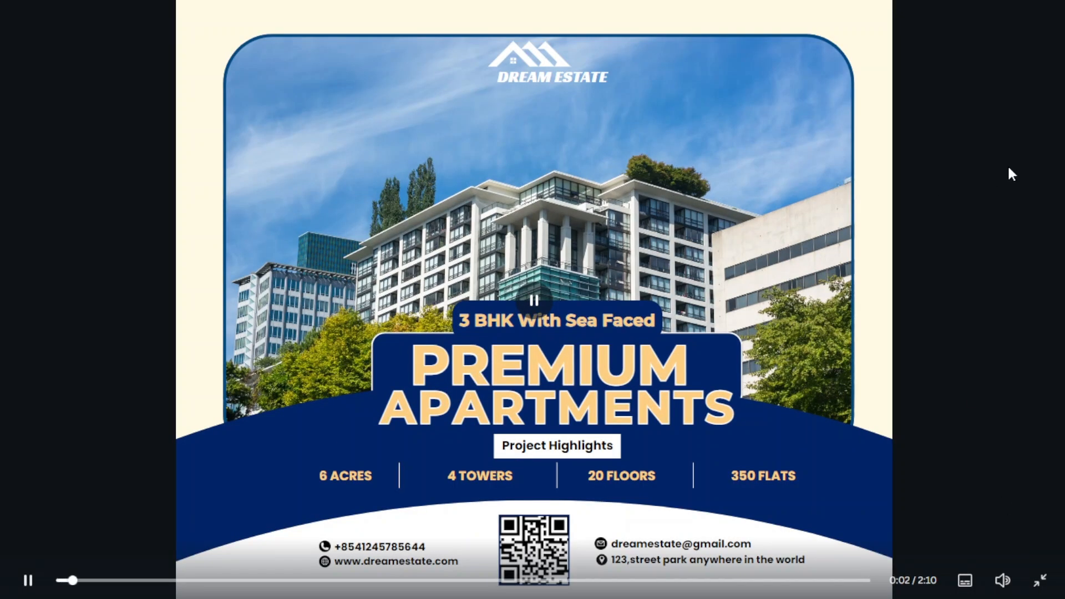
key("Escape")
Move the QR code and the email and address block slightly right
left_click_drag(588, 320, 606, 321)
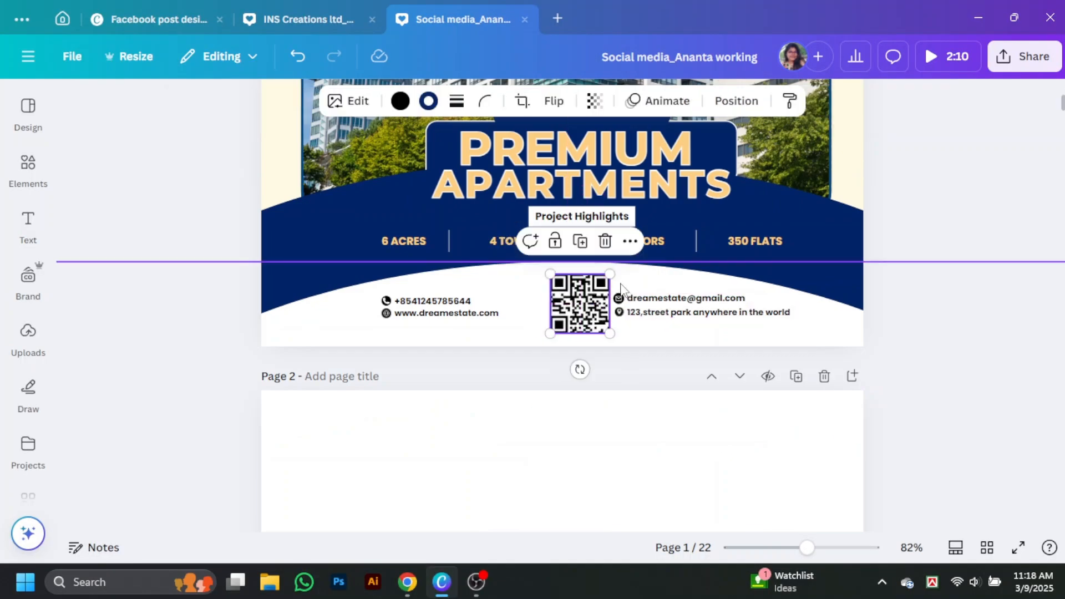
left_click(624, 300)
left_click(618, 310)
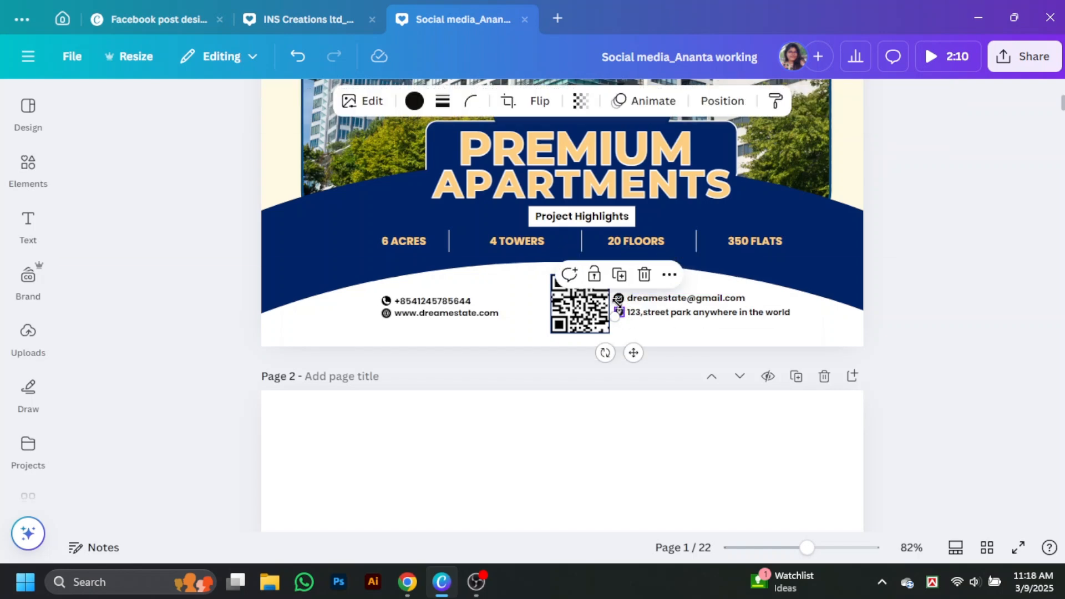
left_click(621, 299, "shift")
left_click(646, 299, "shift")
left_click(664, 311, "shift")
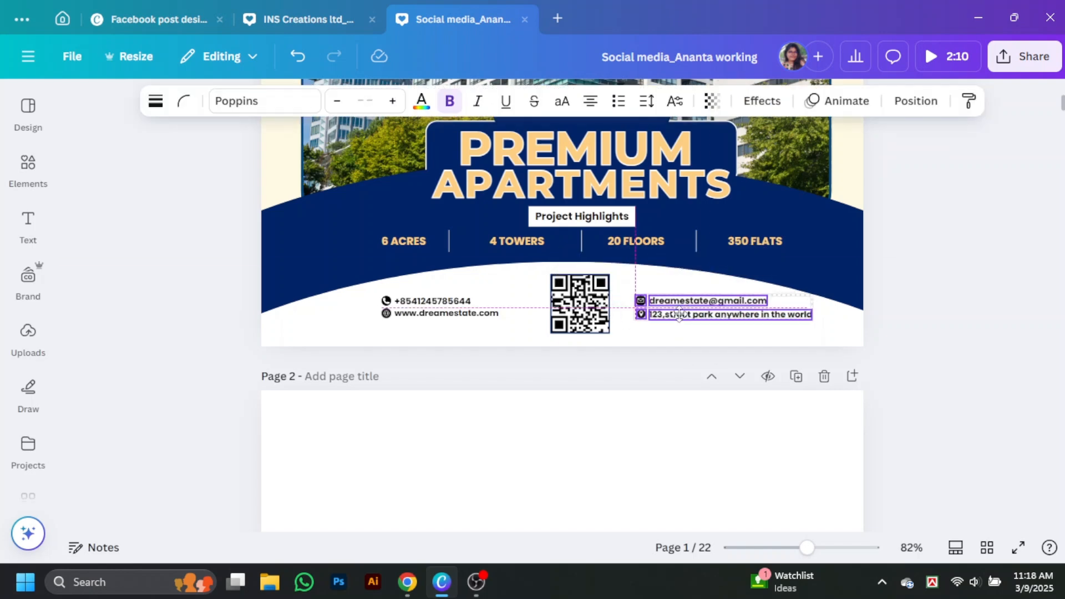